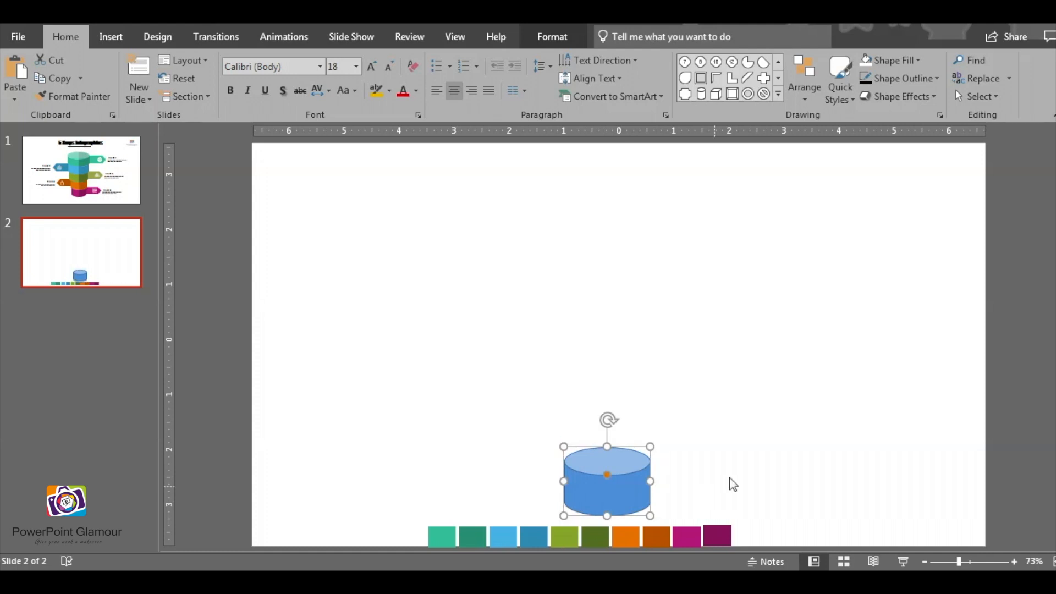
Give the blue cylinder a linear gradient fill running left to right at a 0° angle
right_click(618, 493)
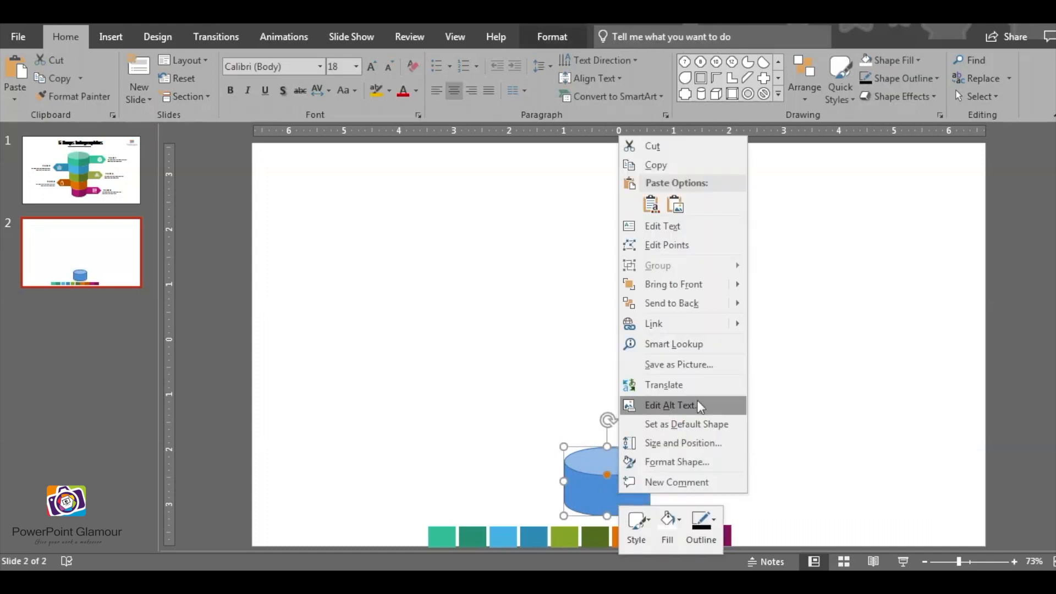
click(699, 461)
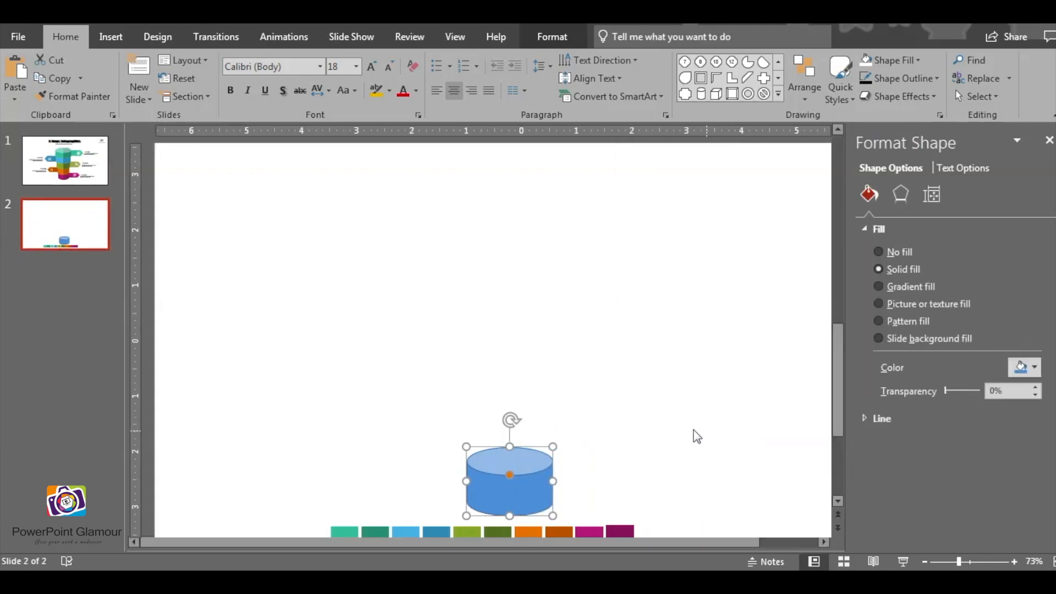
click(883, 288)
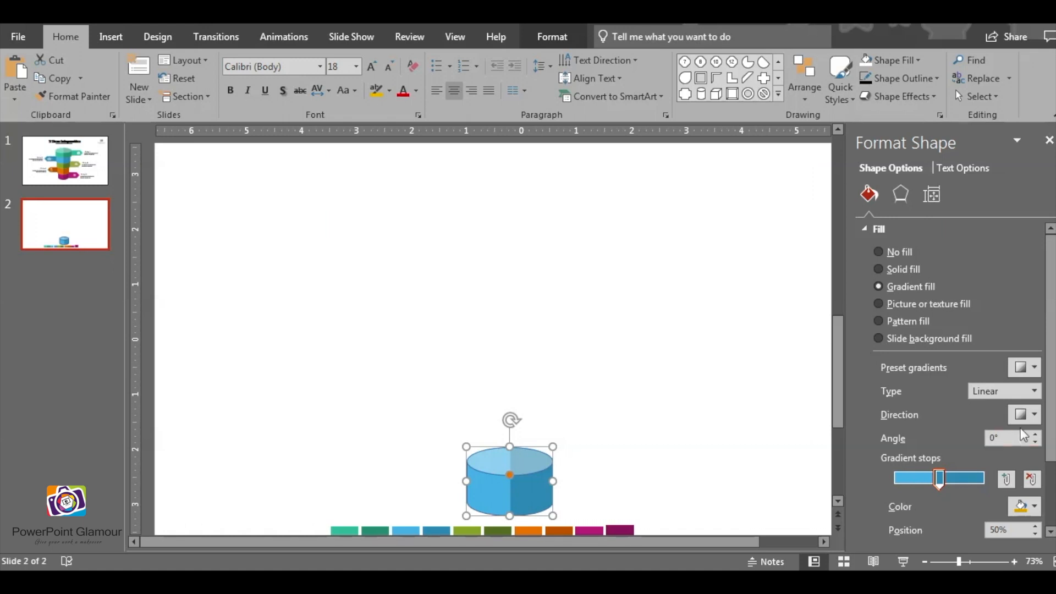
click(1035, 415)
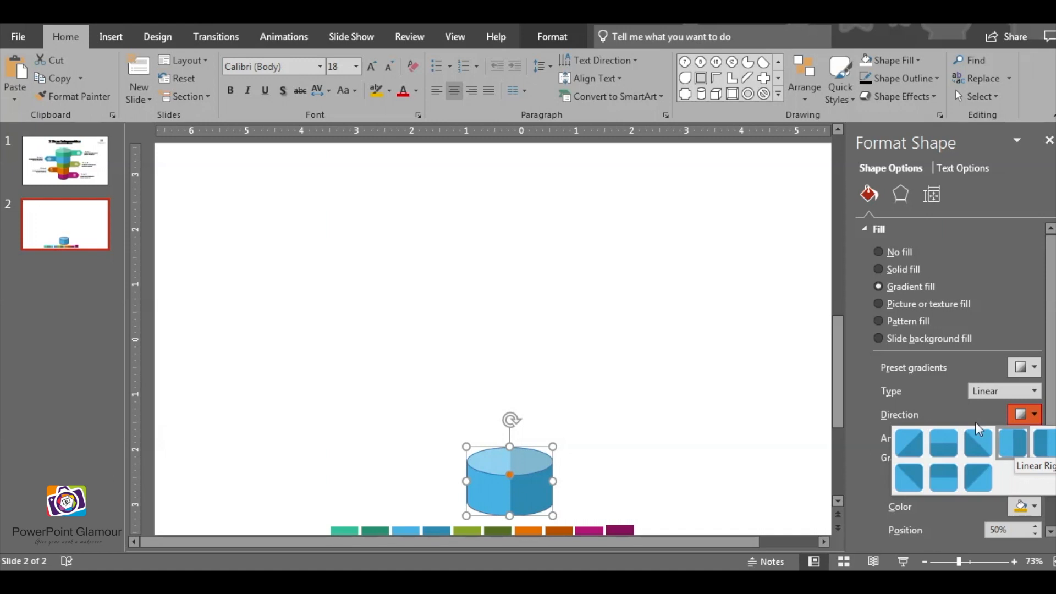
click(933, 403)
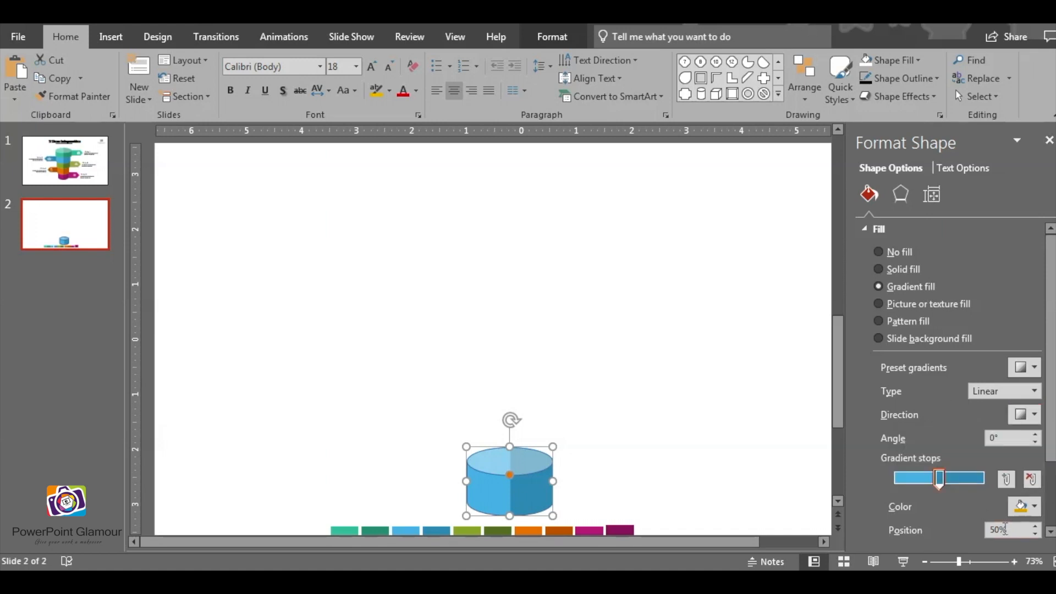
Set the cylinder's dark gradient stop to the dark purple sampled from the last palette swatch
click(940, 480)
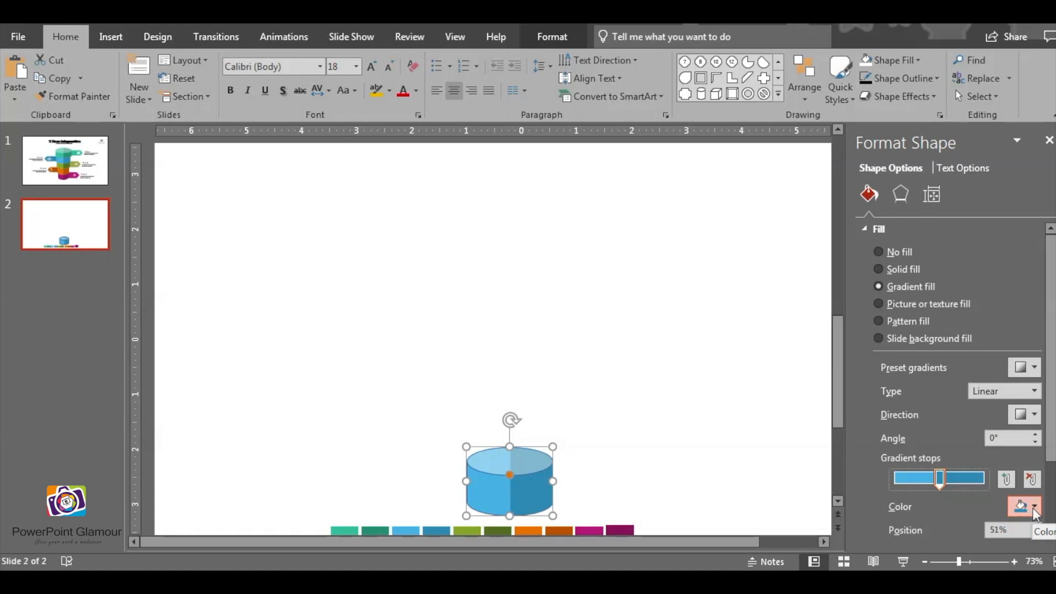
click(1037, 512)
click(960, 487)
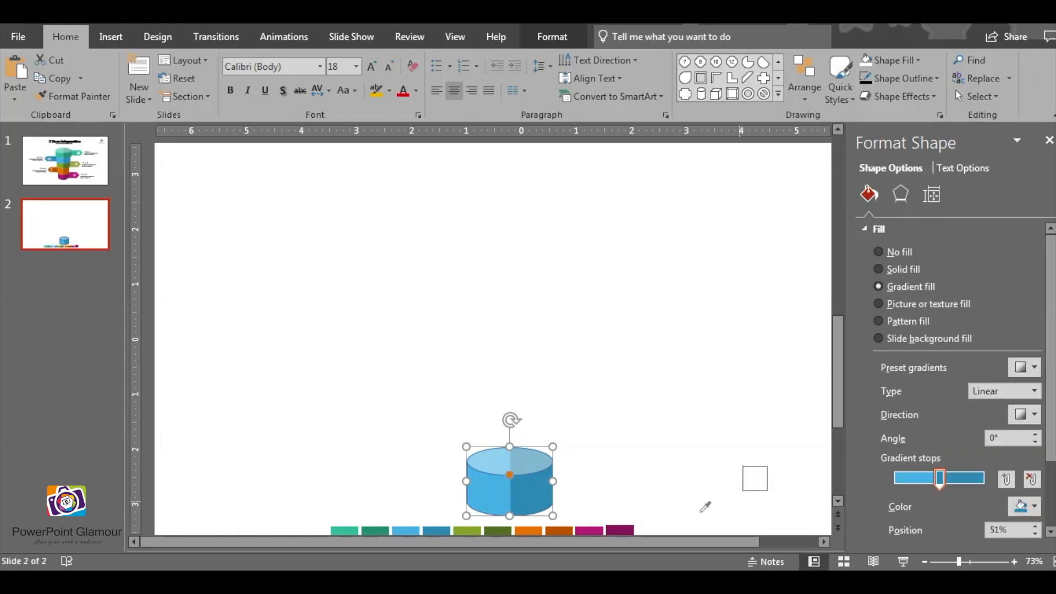
click(632, 528)
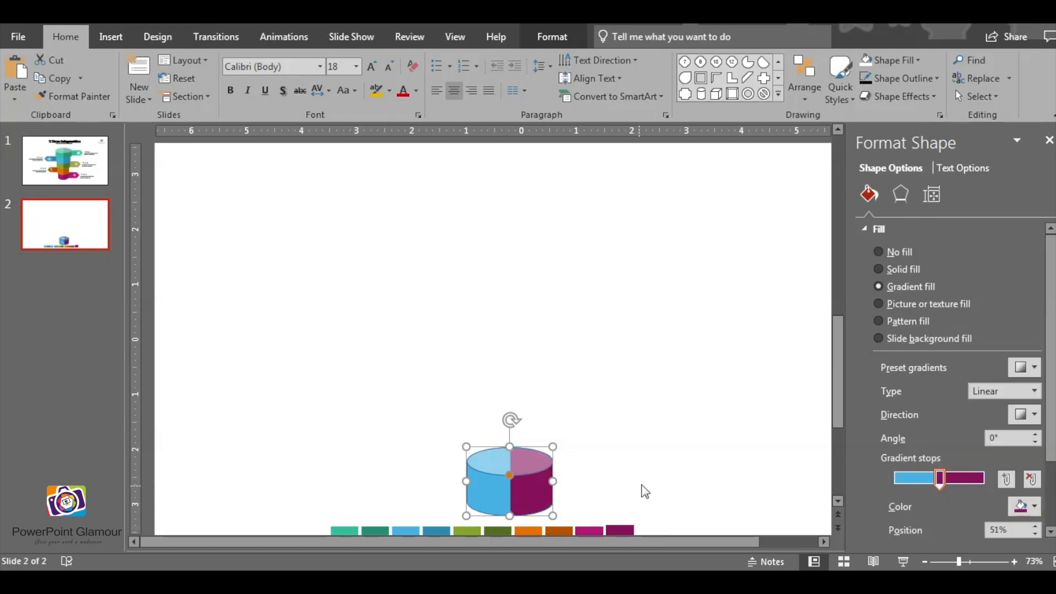
Set the cylinder's light gradient stop at 50% to the magenta sampled from the palette
click(939, 478)
drag(938, 483, 945, 482)
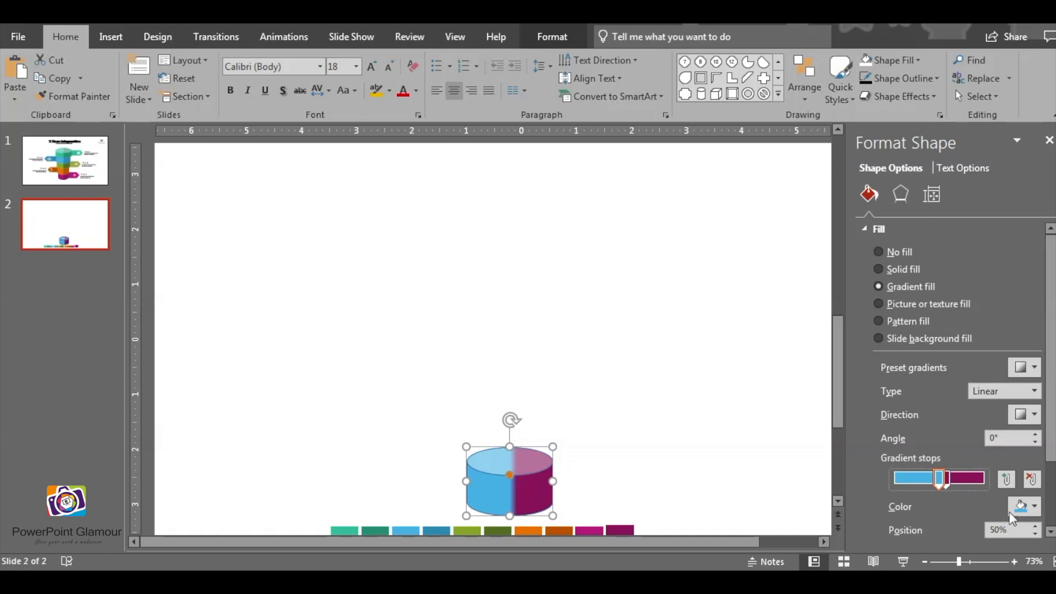
click(1035, 507)
click(972, 492)
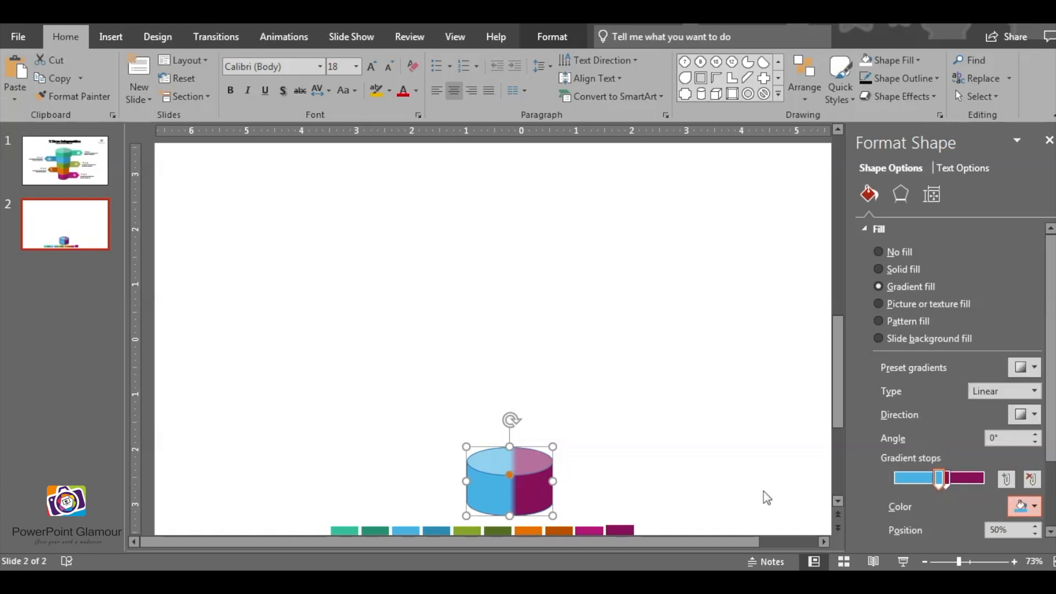
click(600, 529)
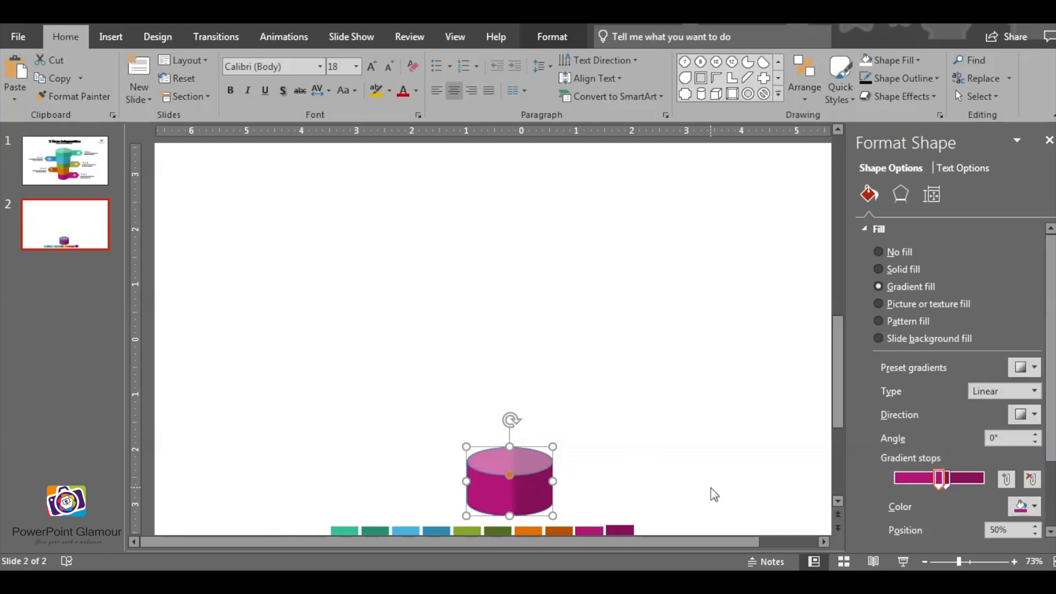
Remove the cylinder's outline and move its dark gradient stop to 51% for a sharp colour split
click(933, 78)
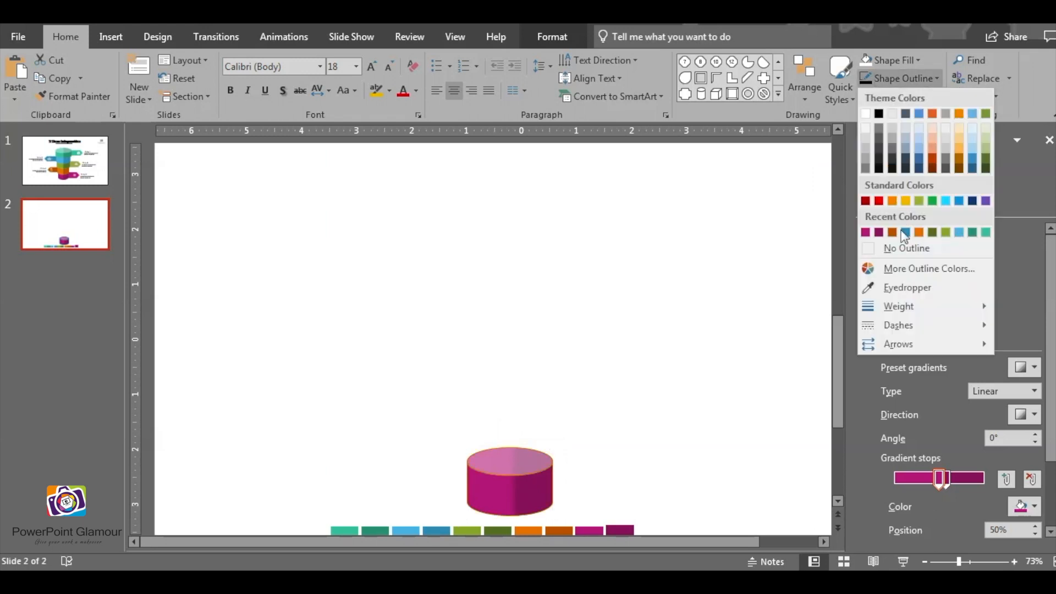
click(906, 248)
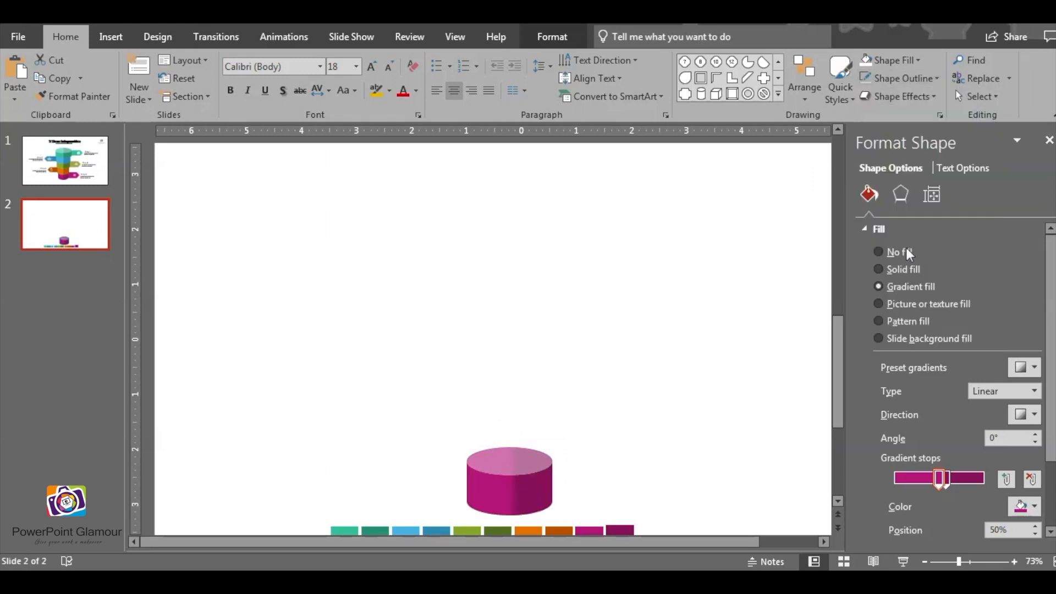
click(947, 481)
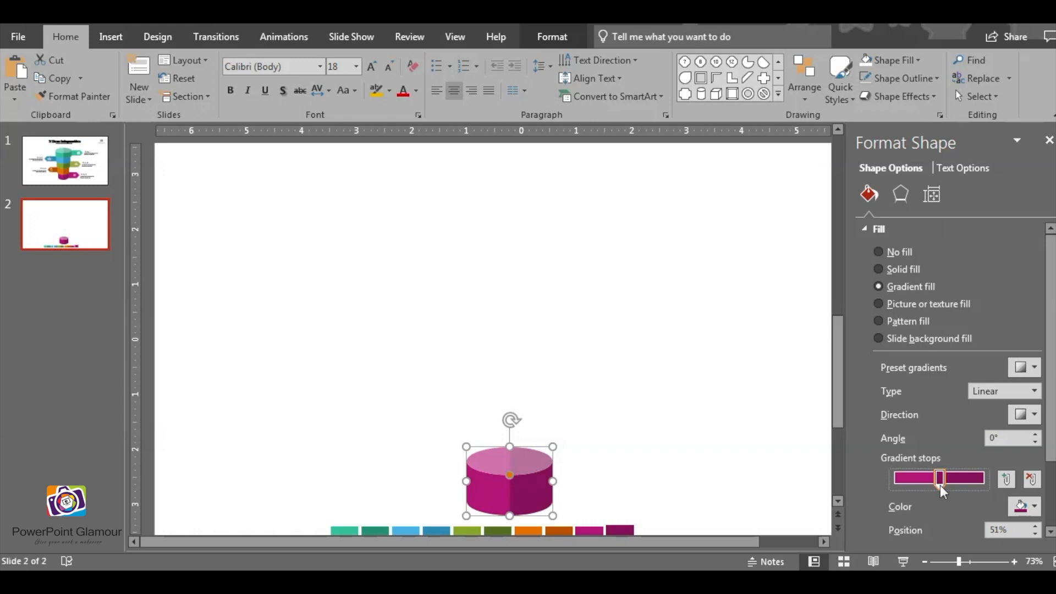
click(698, 424)
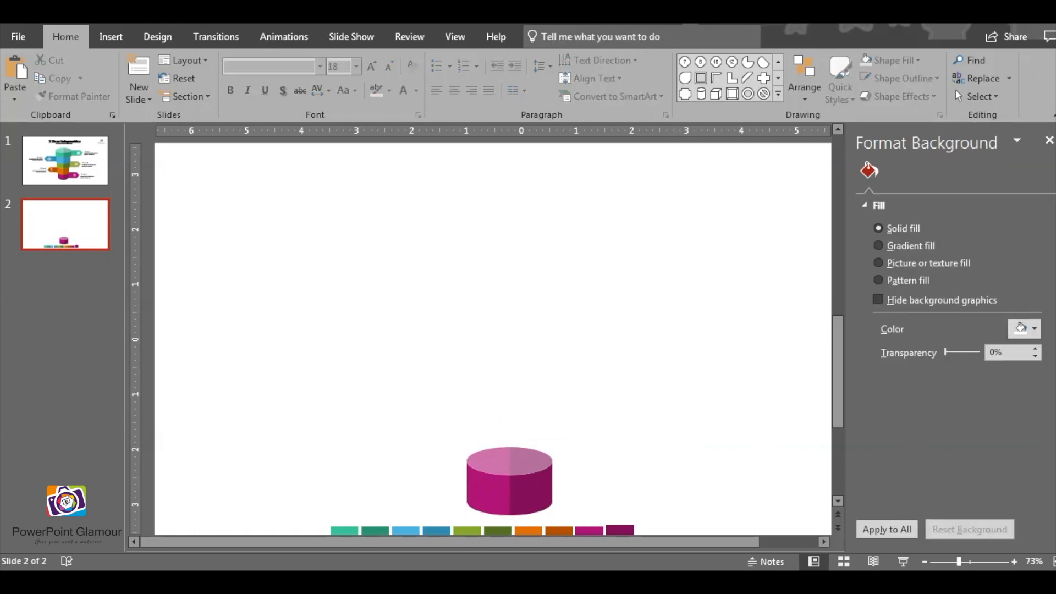
click(1049, 140)
Draw a pentagon arrow extending right from the magenta cylinder and fill it with the magenta palette colour
click(777, 93)
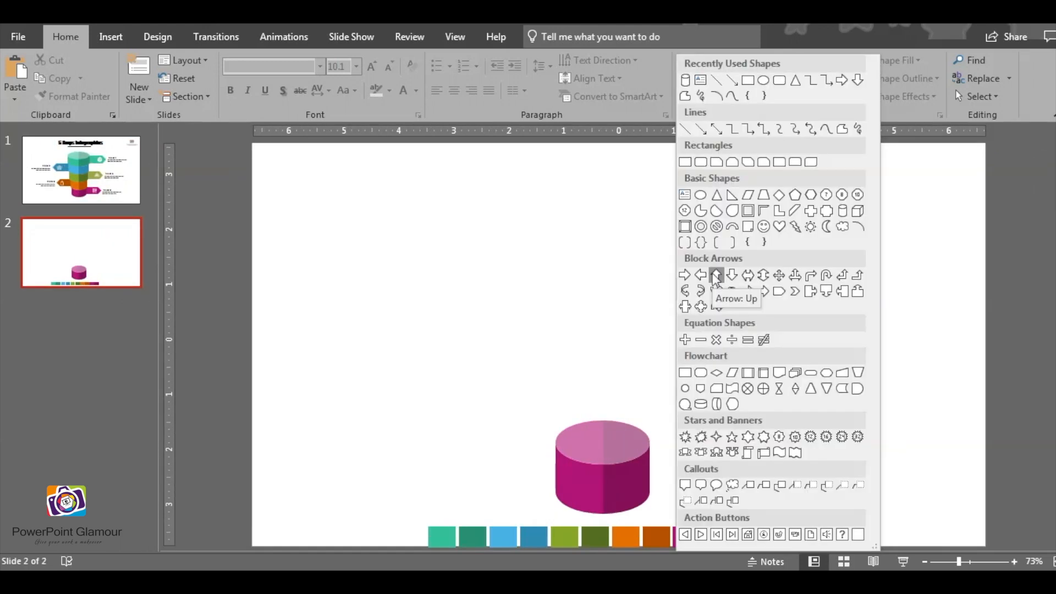
click(779, 291)
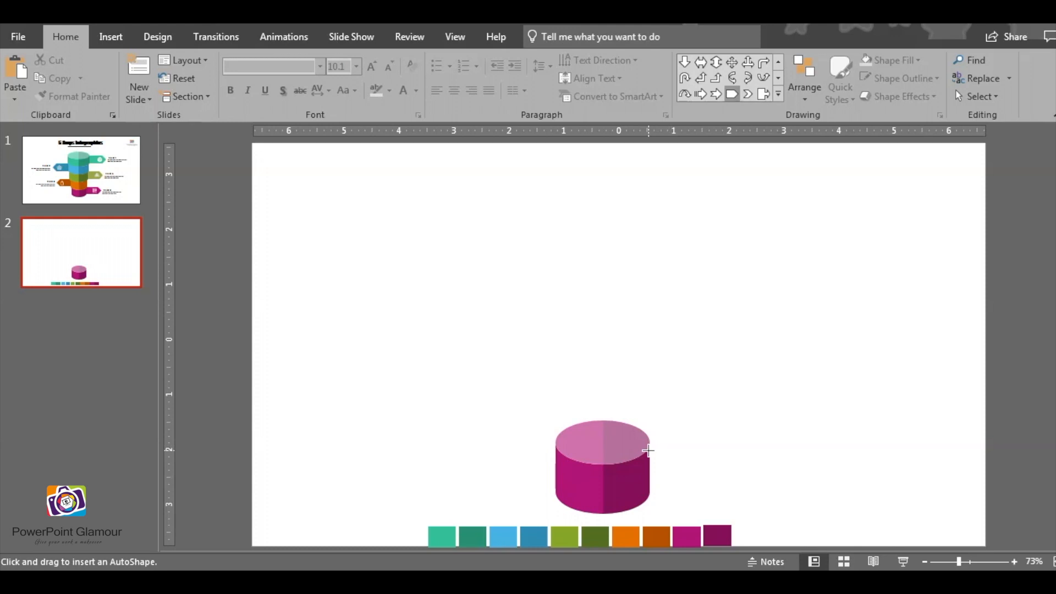
drag(653, 452, 754, 494)
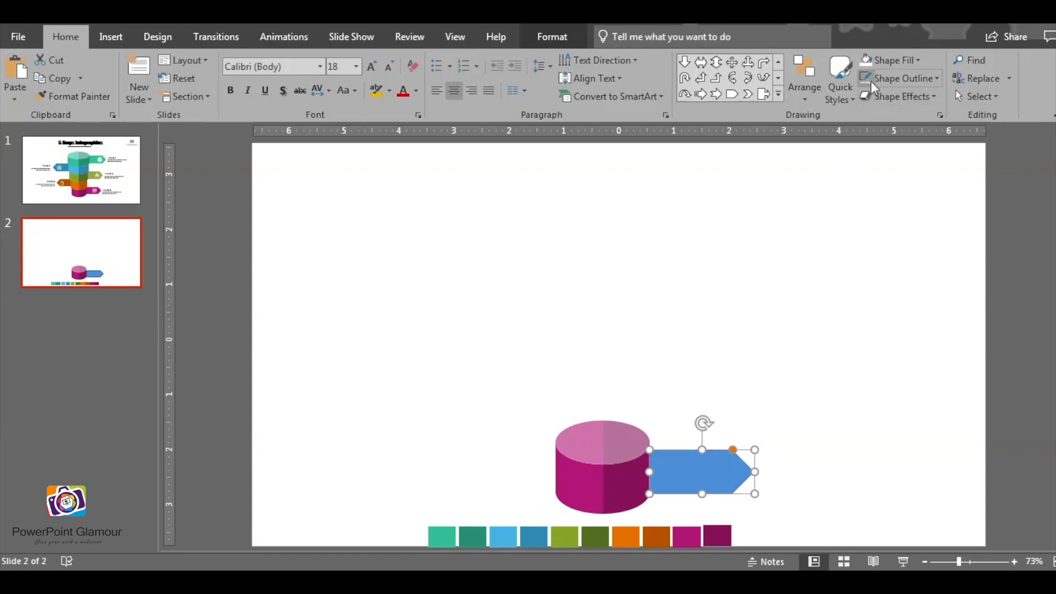
click(917, 60)
click(907, 268)
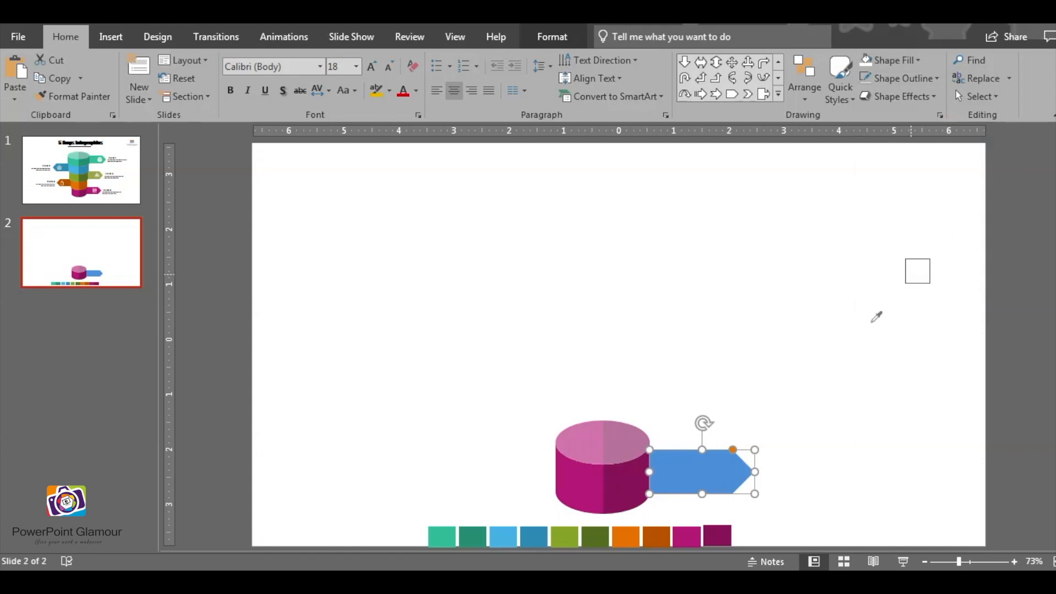
click(699, 535)
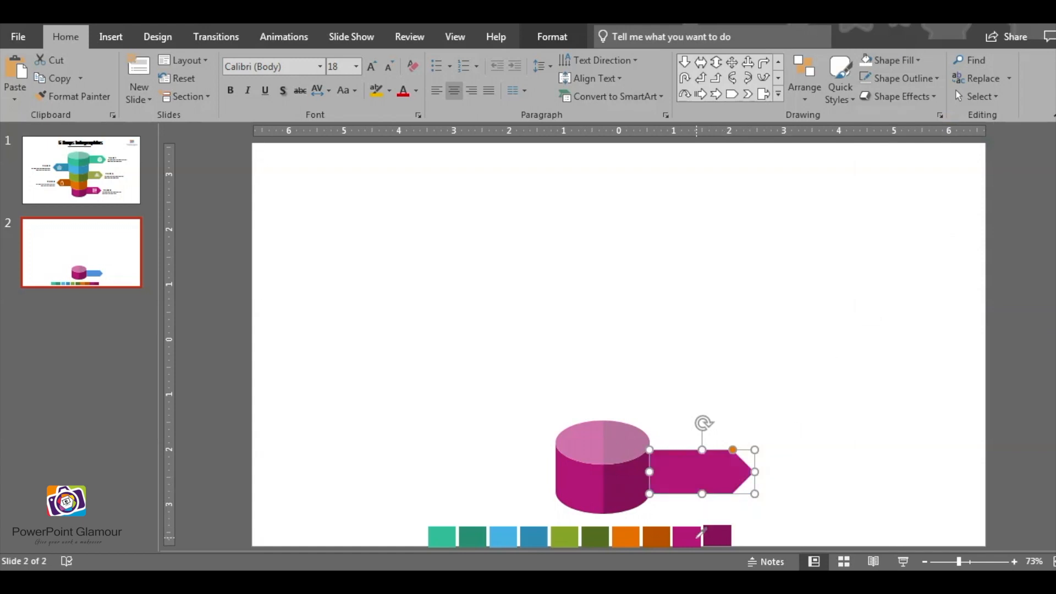
Draw a second, slightly wider cylinder and stack it on top of the magenta one
click(603, 484)
click(779, 94)
click(842, 209)
drag(550, 357, 660, 413)
drag(609, 376, 604, 451)
drag(602, 433, 599, 448)
drag(600, 381, 600, 378)
Apply a gradient fill to the second cylinder with its light stop sampled from the orange palette swatch
right_click(628, 407)
click(739, 400)
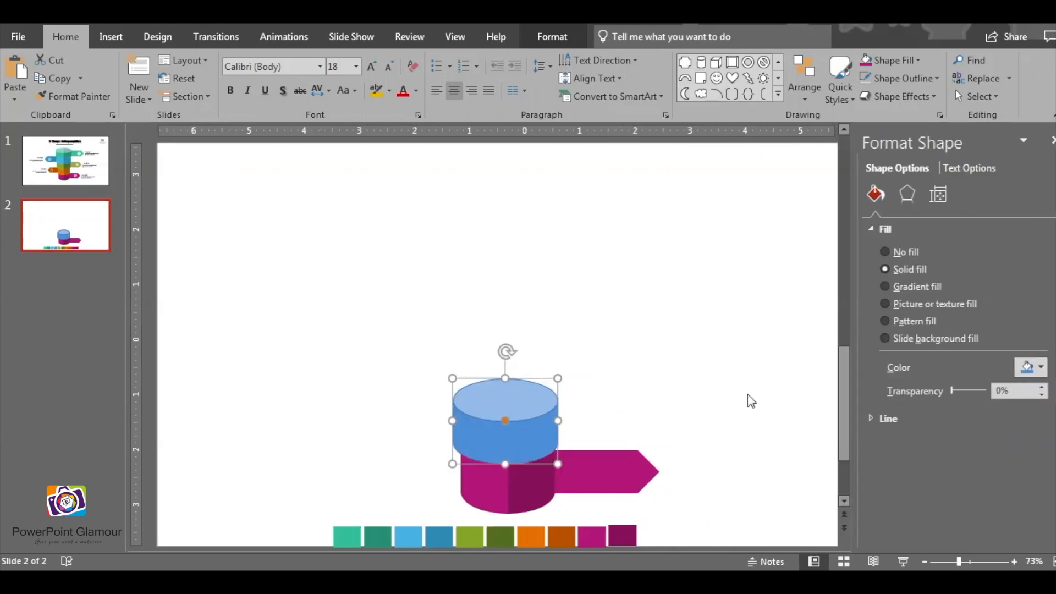
click(878, 286)
click(1036, 507)
click(970, 486)
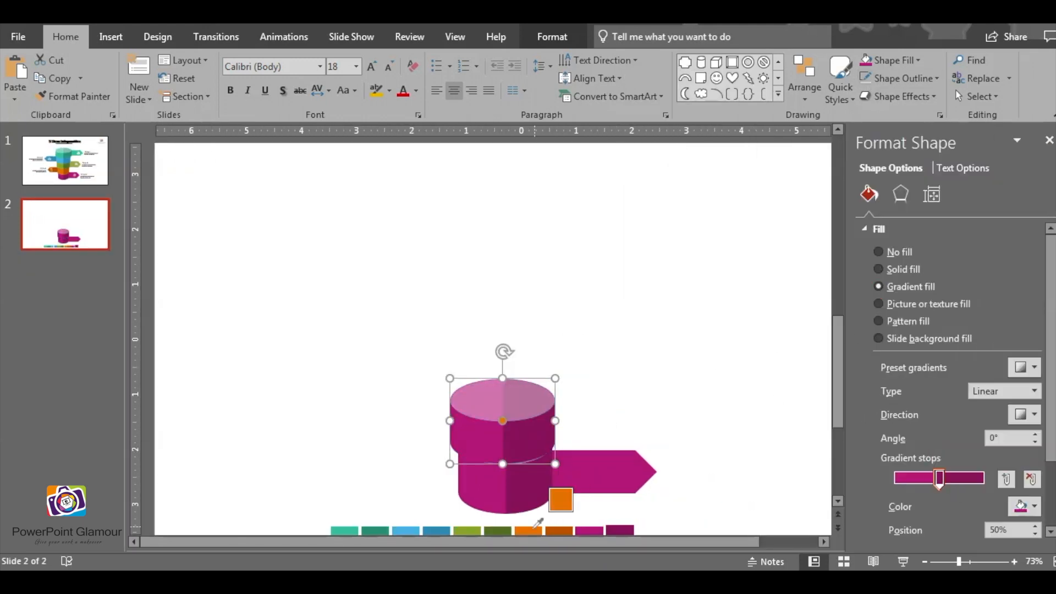
click(528, 531)
Set the second cylinder's dark gradient stop to the dark orange palette colour and close the formatting options
click(942, 479)
click(1035, 508)
click(970, 486)
click(559, 531)
click(657, 397)
click(1049, 140)
Add a third, slightly wider cylinder, make it taller and stack it on the orange one
drag(598, 299, 600, 309)
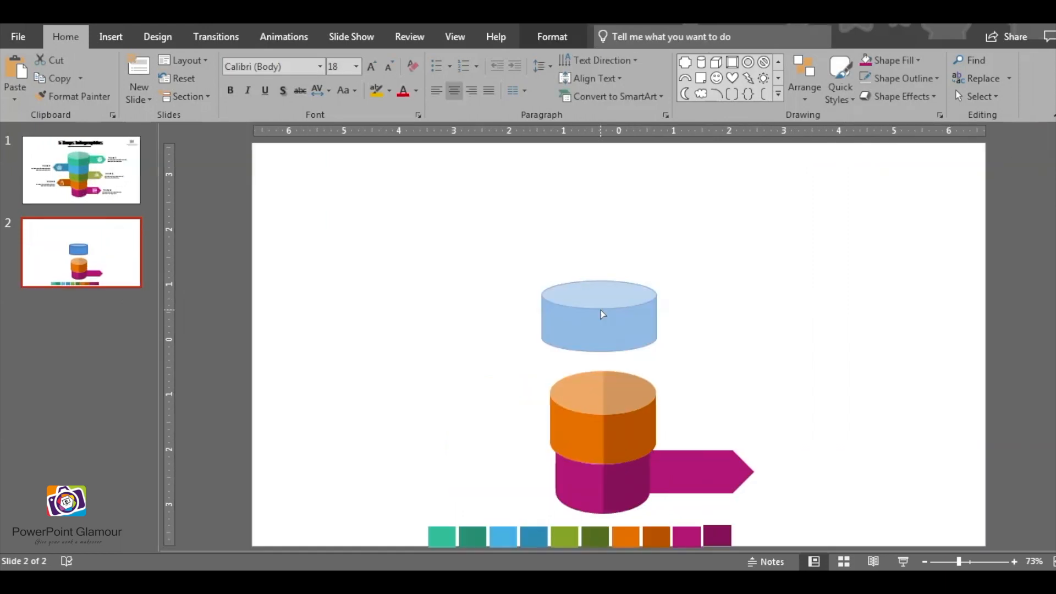
drag(599, 354, 600, 371)
drag(614, 325, 618, 368)
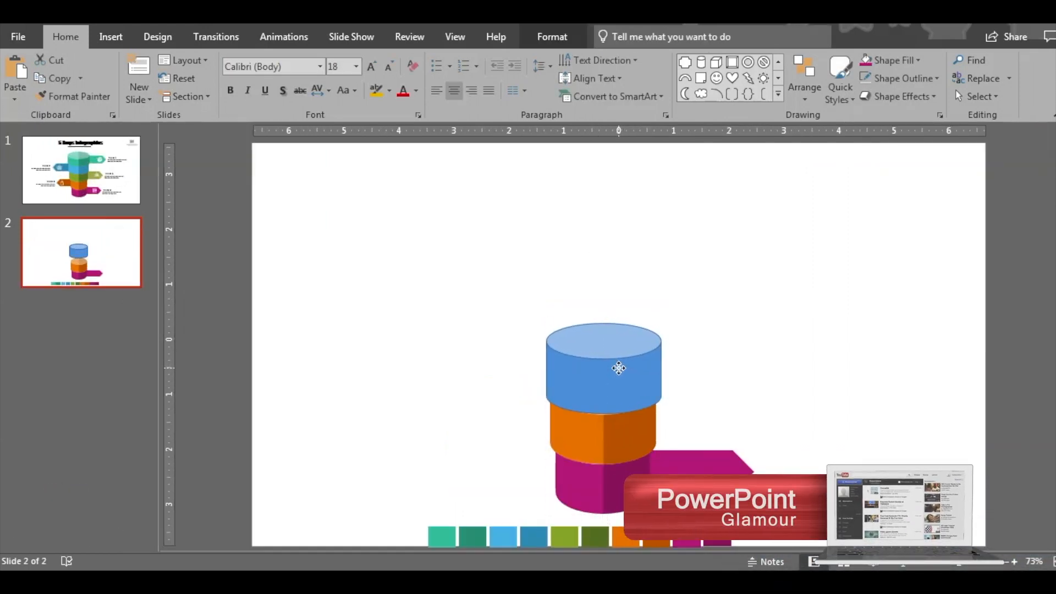
Apply a gradient fill to the third cylinder with its light stop sampled from the light green swatch
right_click(622, 398)
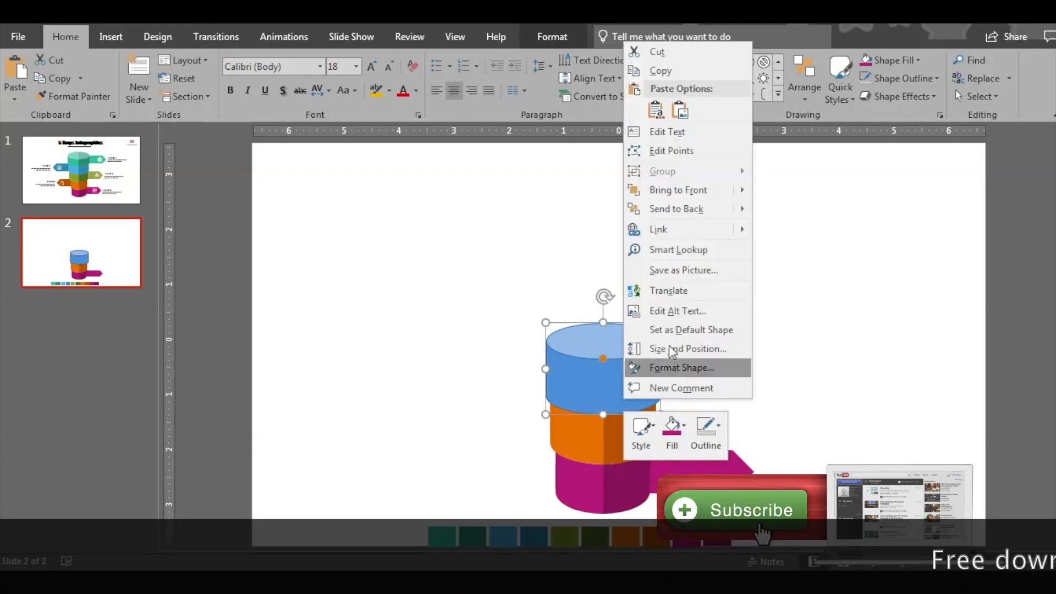
click(685, 367)
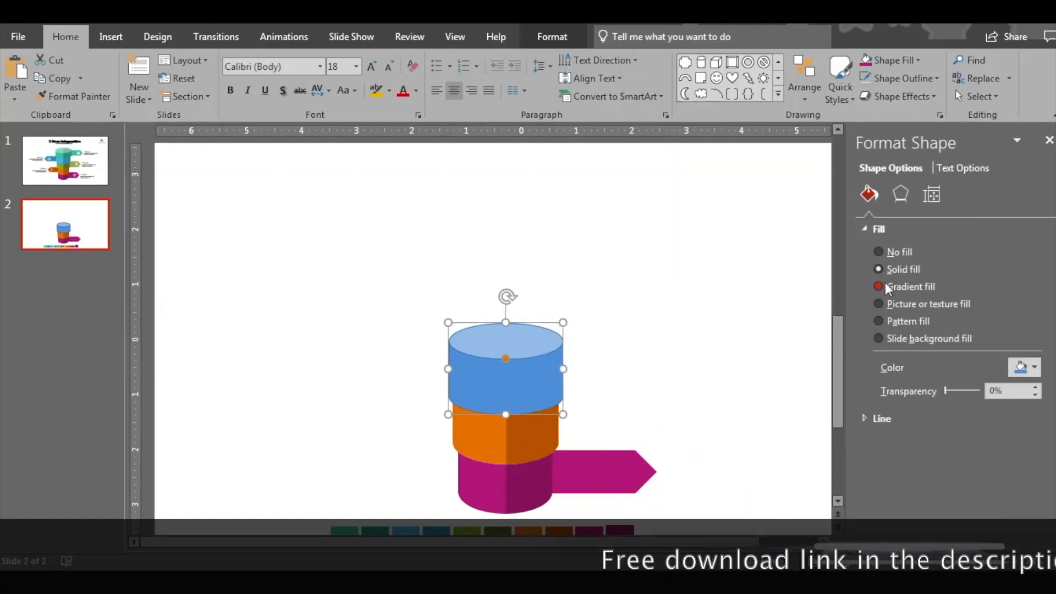
click(877, 286)
click(838, 501)
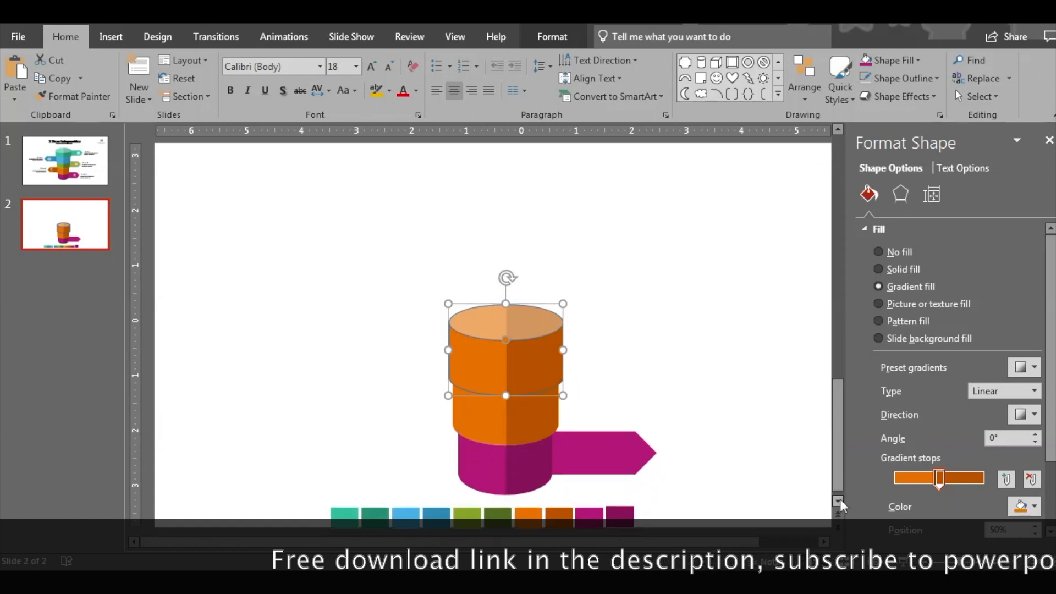
click(1034, 507)
click(1002, 486)
click(467, 517)
Set the third cylinder's dark gradient stop to the dark green palette colour and close the formatting options
click(939, 478)
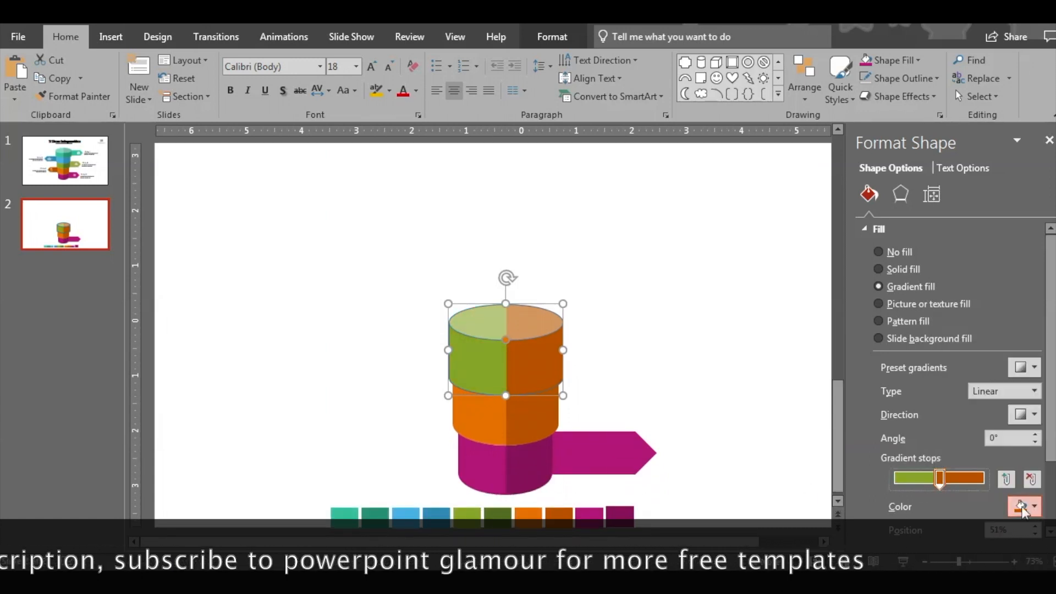
click(1034, 507)
click(1002, 486)
click(510, 514)
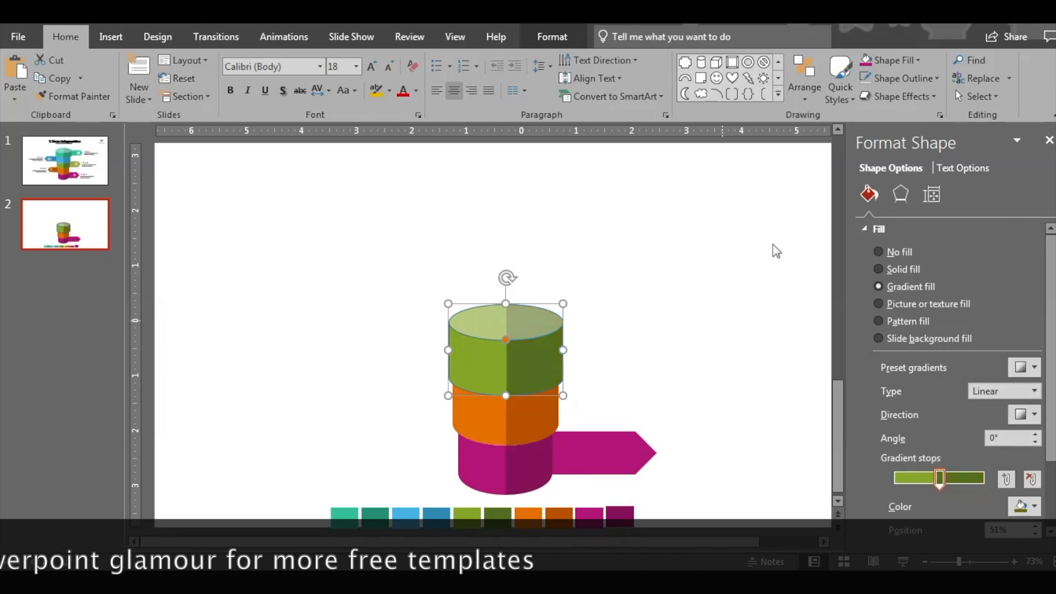
click(675, 309)
click(1049, 141)
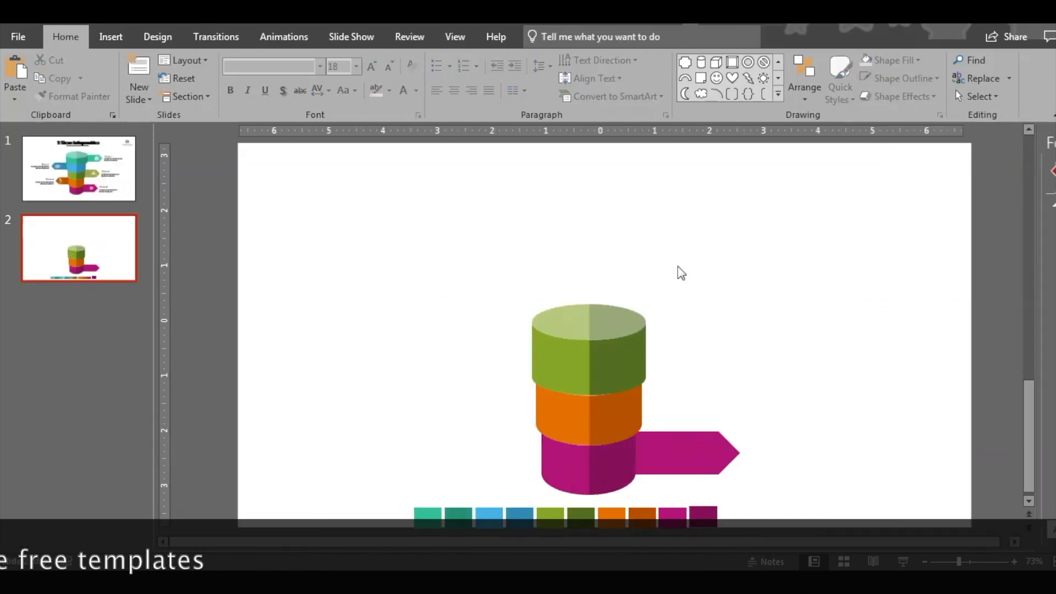
Add a fourth cylinder on top of the green one and adjust its width to slightly overhang it
drag(605, 323, 599, 267)
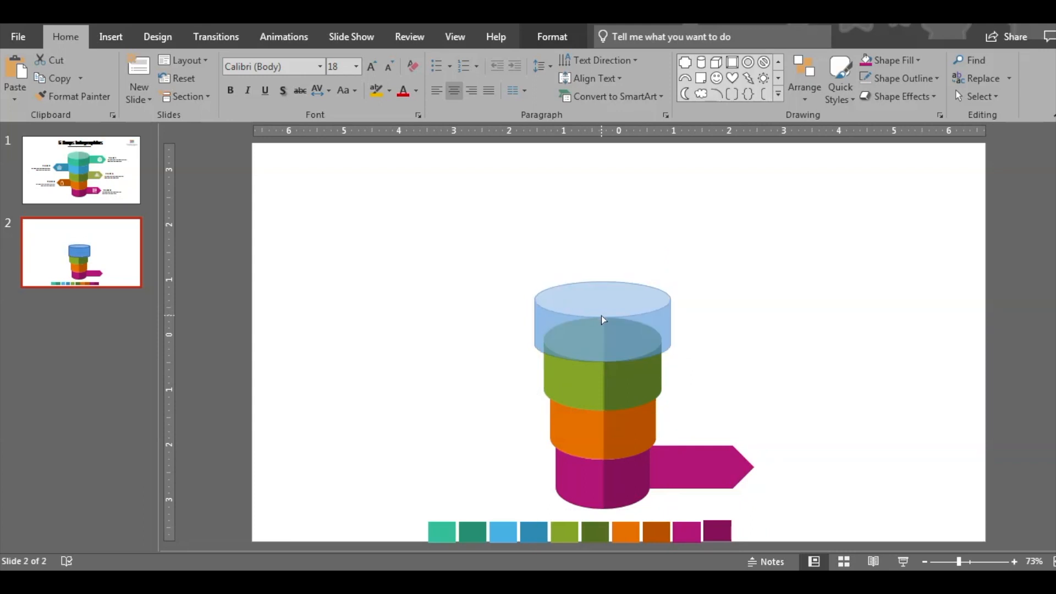
drag(671, 315, 667, 316)
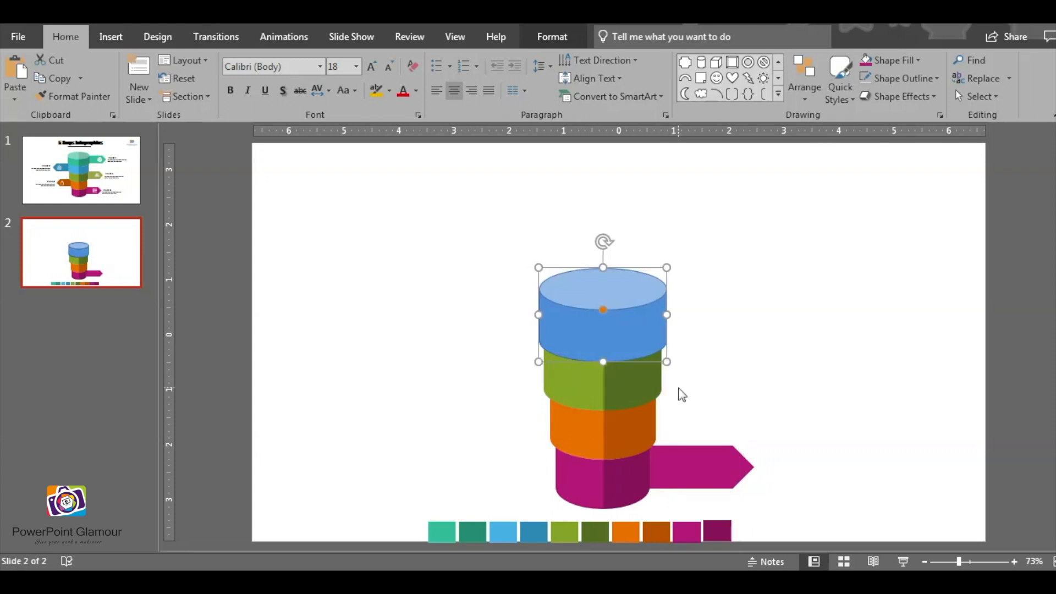
click(729, 345)
Apply a gradient fill to the fourth cylinder with its light stop sampled from the light blue swatch
click(604, 325)
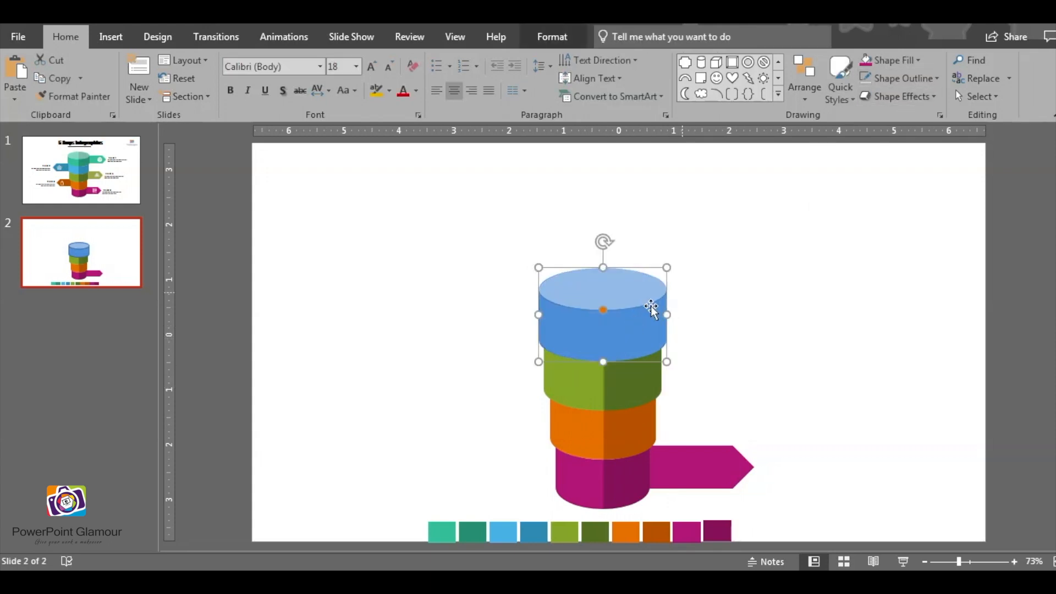
right_click(630, 329)
click(688, 535)
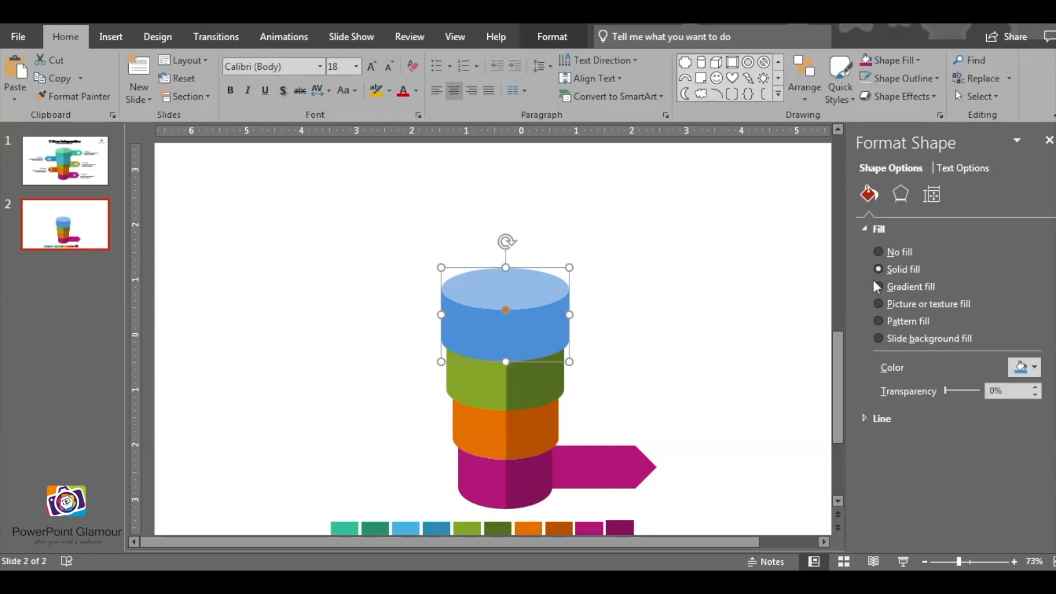
click(897, 286)
click(1024, 507)
click(957, 415)
click(407, 527)
Set the fourth cylinder's dark gradient stop to the dark blue palette colour
click(1024, 507)
click(966, 488)
click(437, 527)
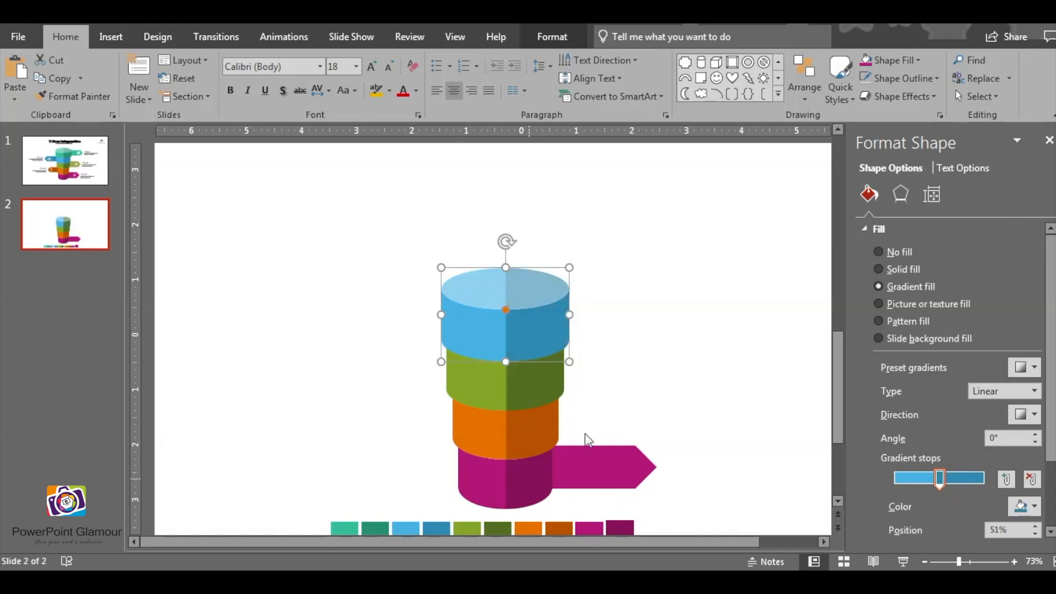
Close the formatting options and add a fifth cylinder on top of the light blue one, adjusting its width to slightly overhang it
click(692, 366)
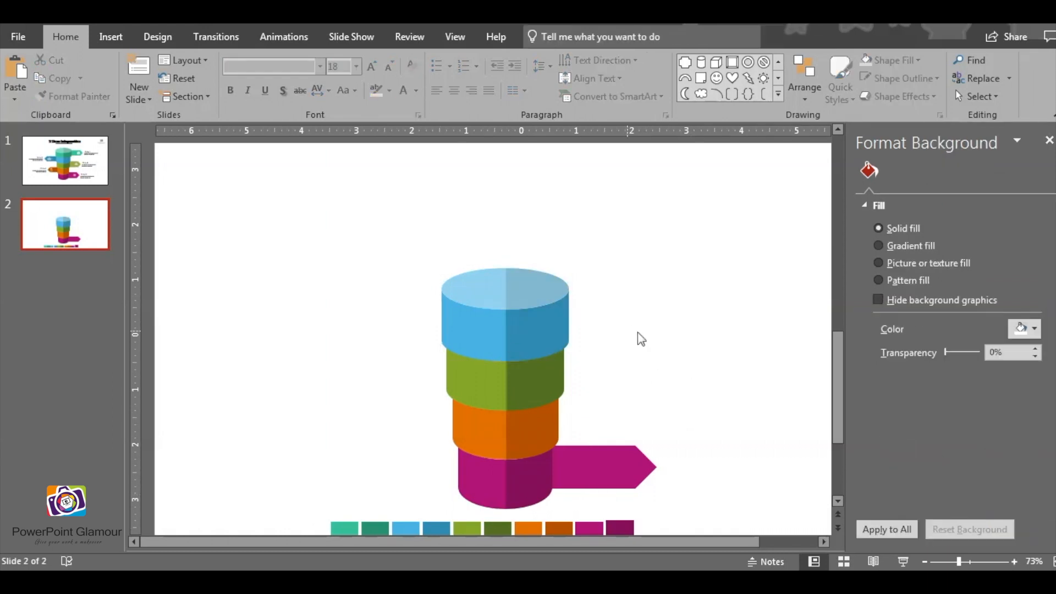
click(1049, 140)
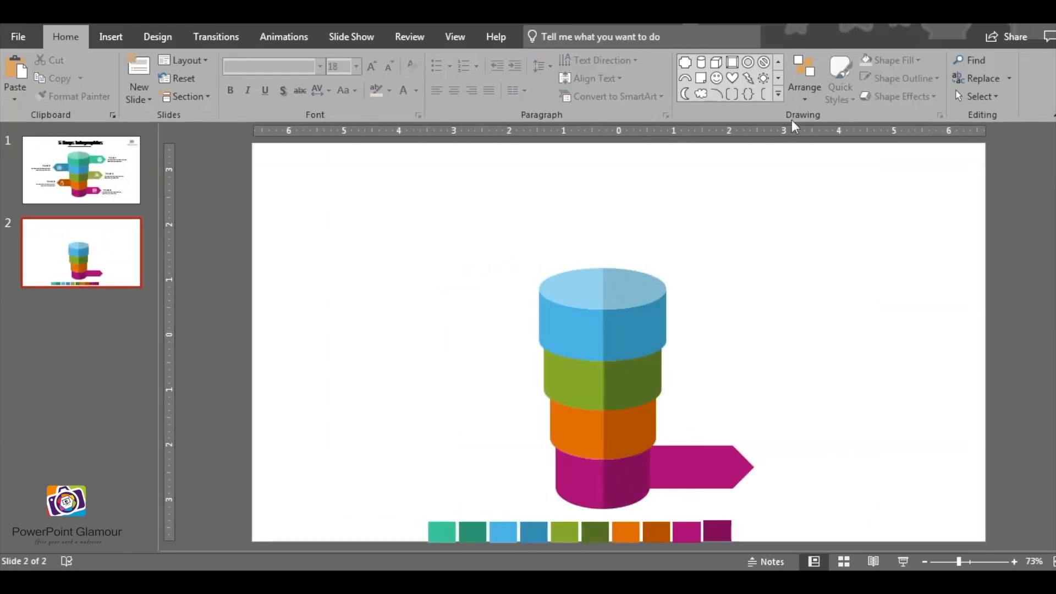
click(702, 61)
drag(539, 203, 667, 297)
mouse_move(637, 254)
mouse_down()
mouse_move(606, 259)
mouse_move(606, 280)
mouse_up()
click(708, 273)
click(617, 280)
drag(667, 264, 671, 264)
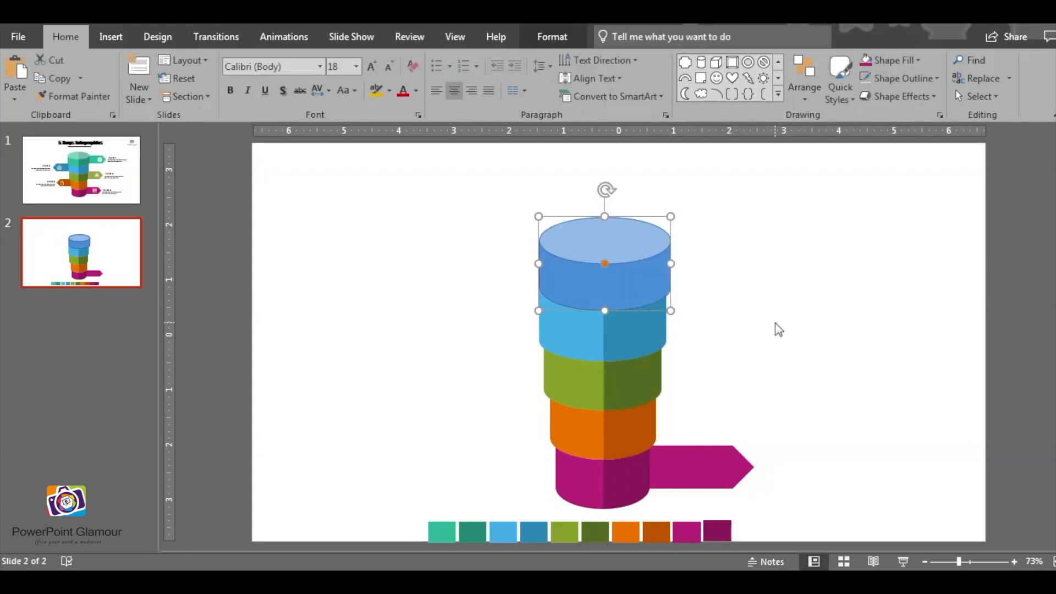
click(779, 330)
click(649, 286)
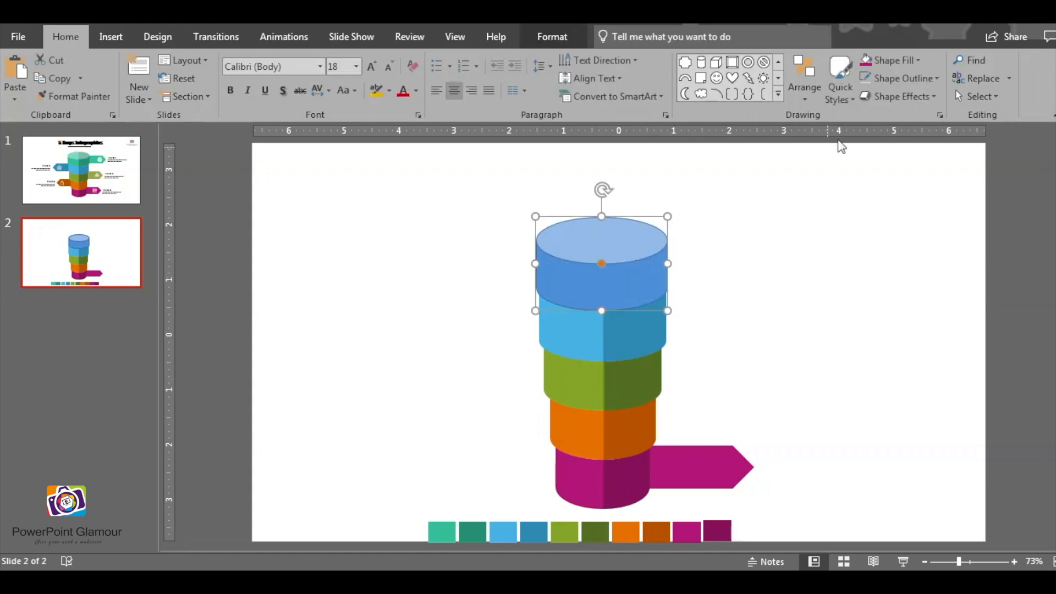
click(744, 307)
Apply a gradient fill to the fifth cylinder, sampling its light stop from the light teal swatch and its dark stop from the dark teal one
click(639, 272)
right_click(639, 272)
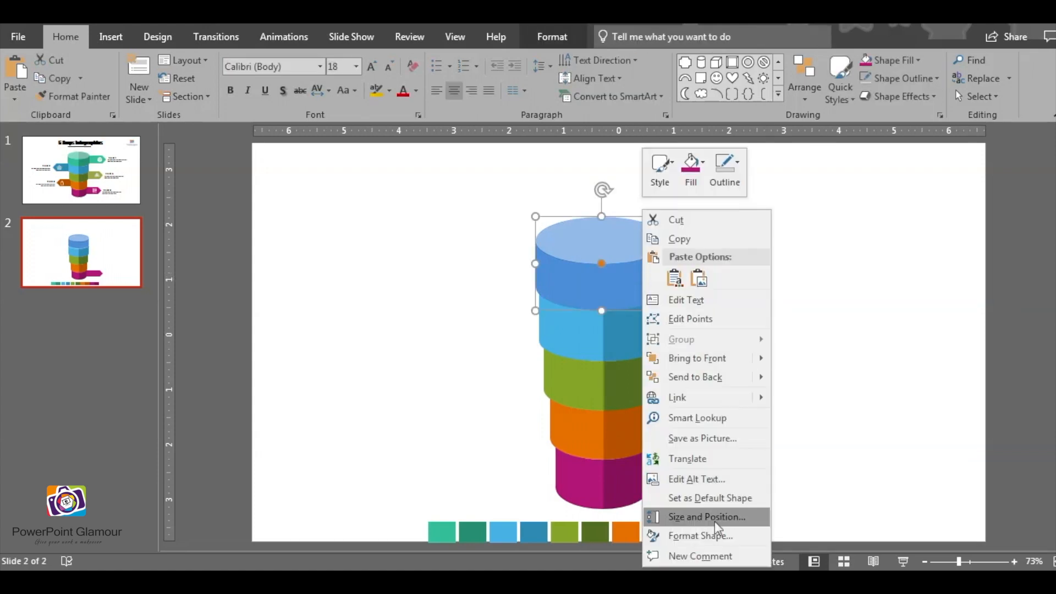
click(715, 534)
click(879, 287)
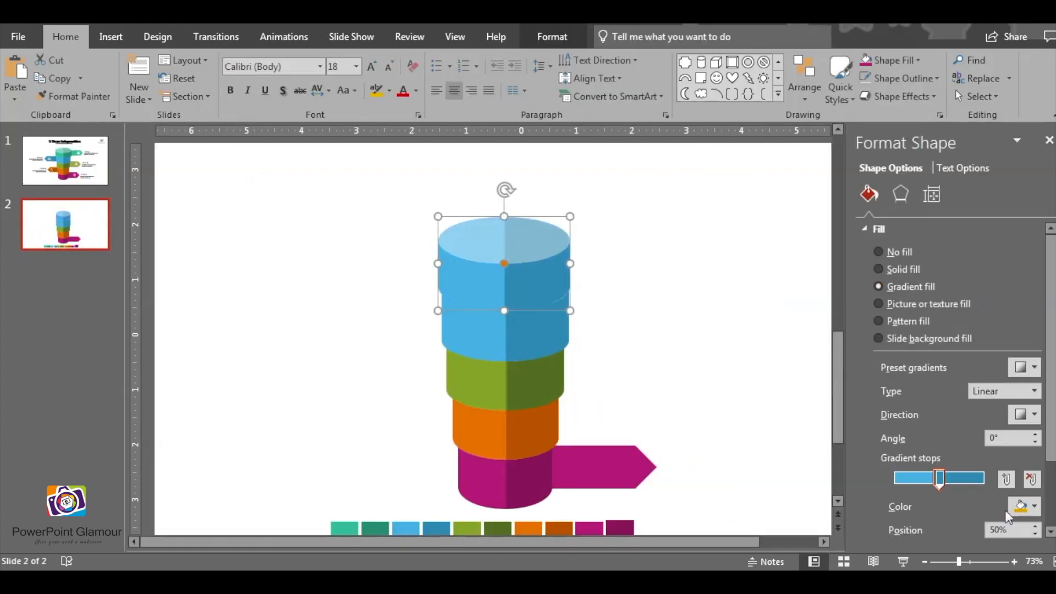
click(1034, 506)
click(962, 485)
click(344, 528)
click(1037, 508)
click(962, 485)
click(375, 527)
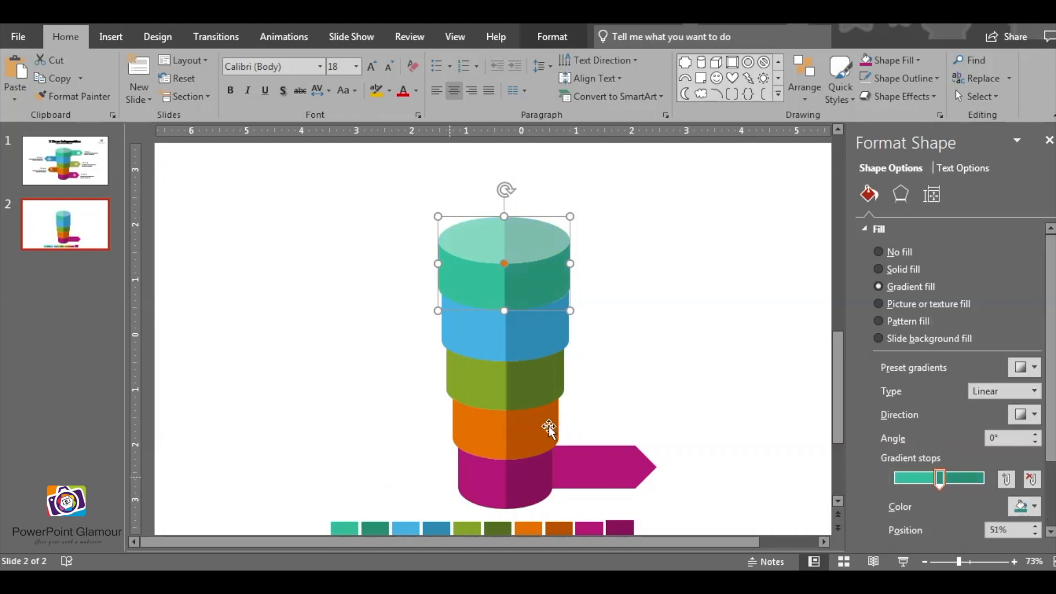
Duplicate the magenta pentagon arrow three times, placing copies to the right of the green and teal cylinders and one over the blue cylinder
click(603, 461)
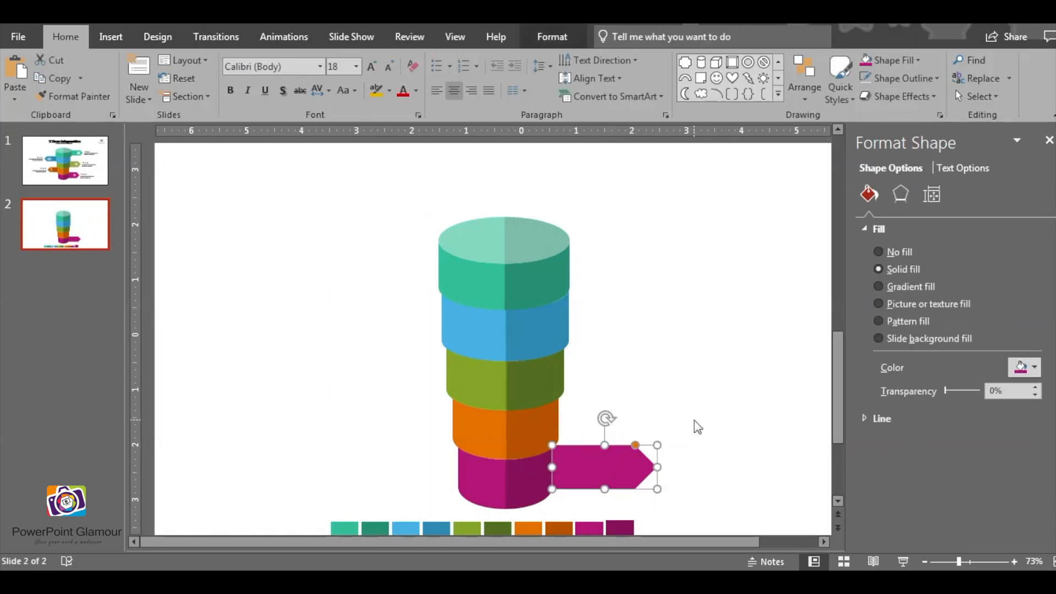
click(694, 420)
click(601, 465)
drag(602, 464, 502, 330)
click(672, 444)
click(613, 373)
click(661, 396)
click(697, 351)
click(627, 270)
Flip the blue level's arrow horizontally, move it to the cylinder's left side, and place a duplicate left of the orange cylinder
click(552, 35)
click(878, 97)
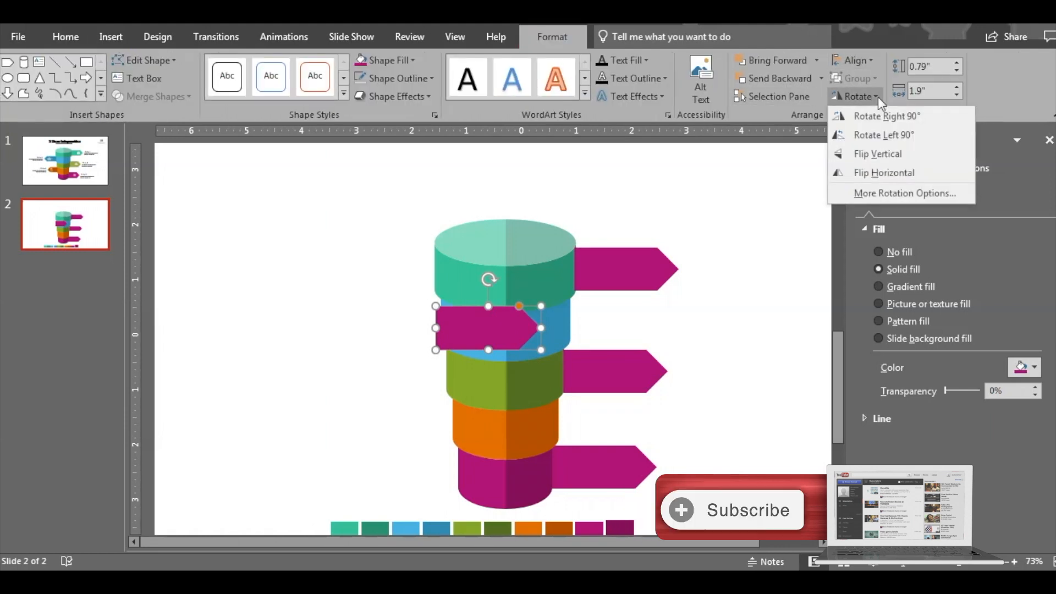
click(880, 170)
drag(507, 339, 416, 332)
key(ctrl+d)
drag(223, 364, 467, 411)
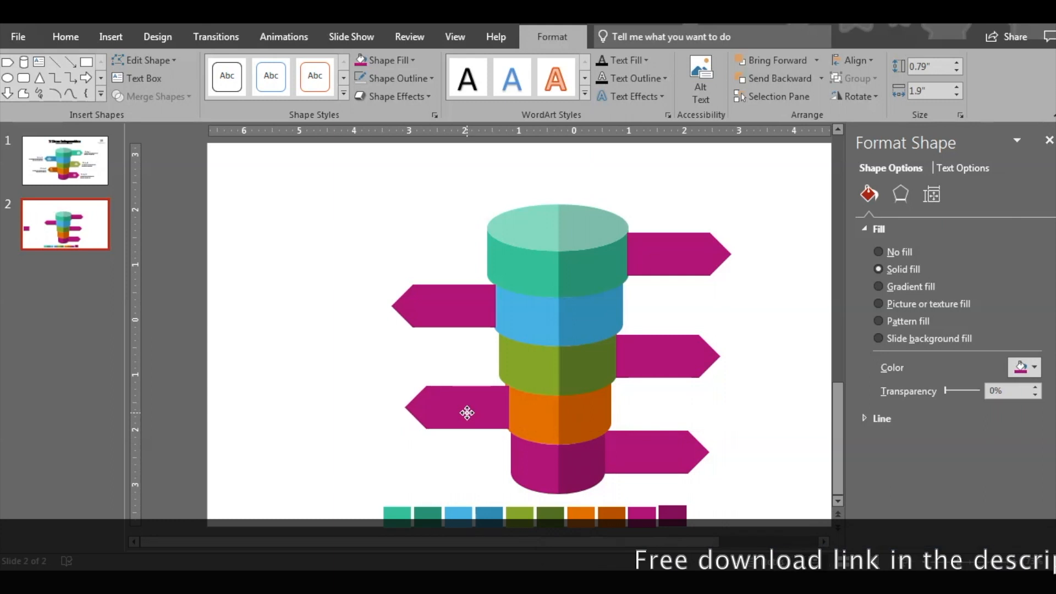
Fill the arrow beside the green cylinder with light green and the arrow beside the top cylinder with light teal
click(620, 360)
click(385, 60)
click(360, 214)
click(627, 253)
click(385, 60)
click(386, 214)
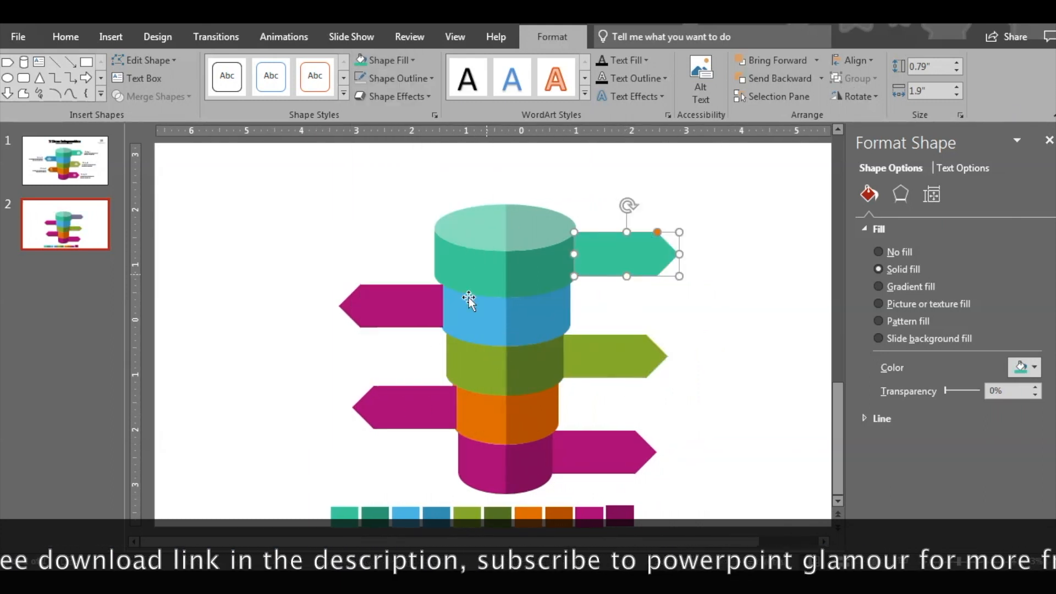
Fill the arrow beside the blue cylinder with dark blue and the arrow beside the orange cylinder with dark orange
click(385, 306)
click(387, 60)
click(399, 213)
click(407, 416)
click(388, 60)
click(390, 268)
Delete the row of palette swatches below the cylinders and close the formatting options
click(532, 415)
click(738, 338)
drag(282, 487, 654, 531)
key(Delete)
click(1048, 140)
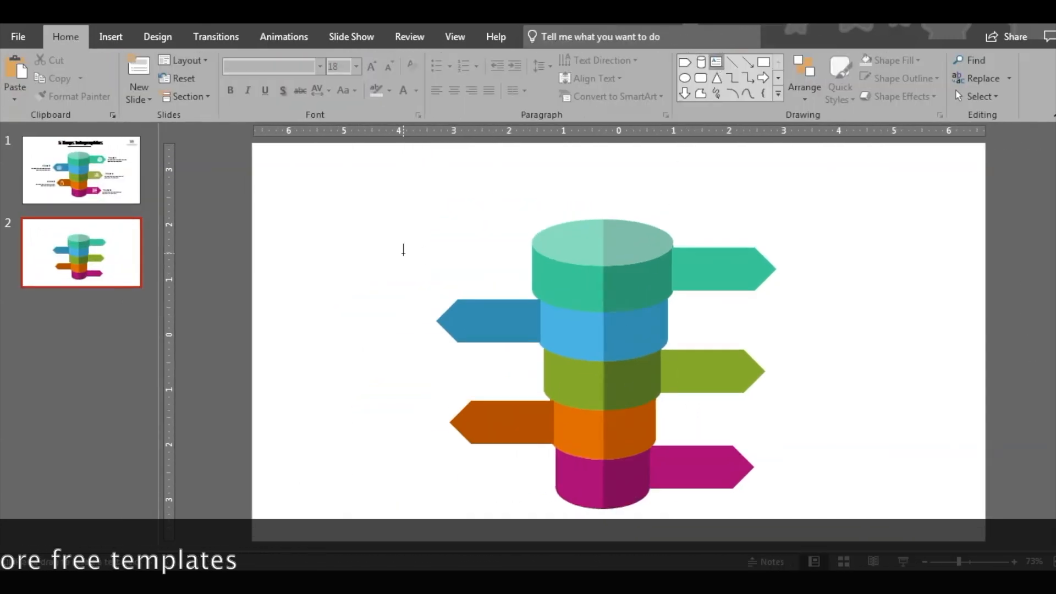
Add a text box beside the teal arrow with the heading "Title 1" and the placeholder text "Text goes here" below it
drag(789, 230, 885, 258)
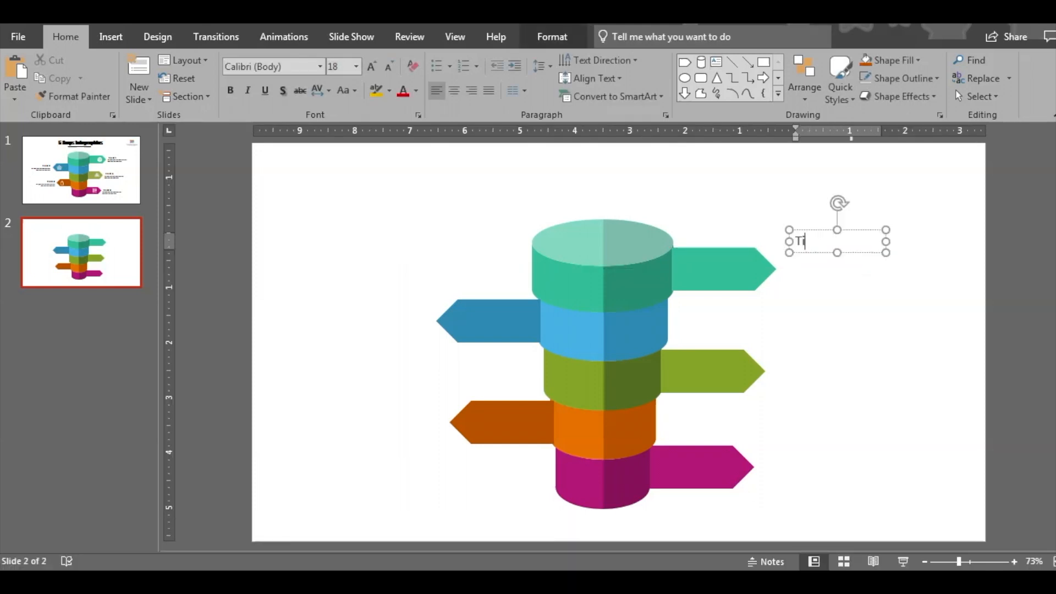
text(Title1)
key(Return)
text(tex)
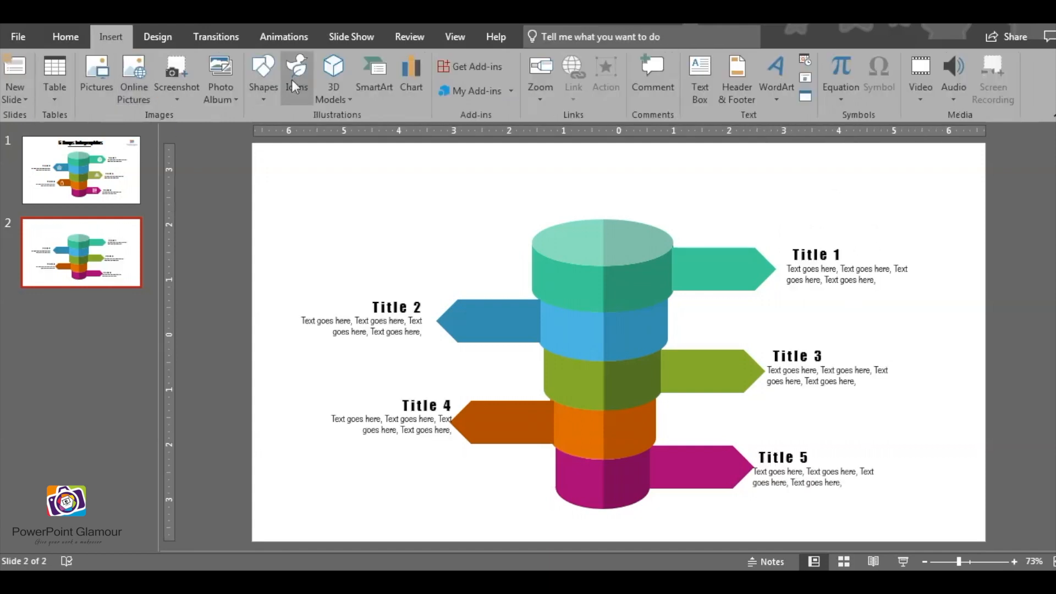
Insert the shopping bag, cart, basket, box and stacked bars icons from the Commerce category
click(293, 74)
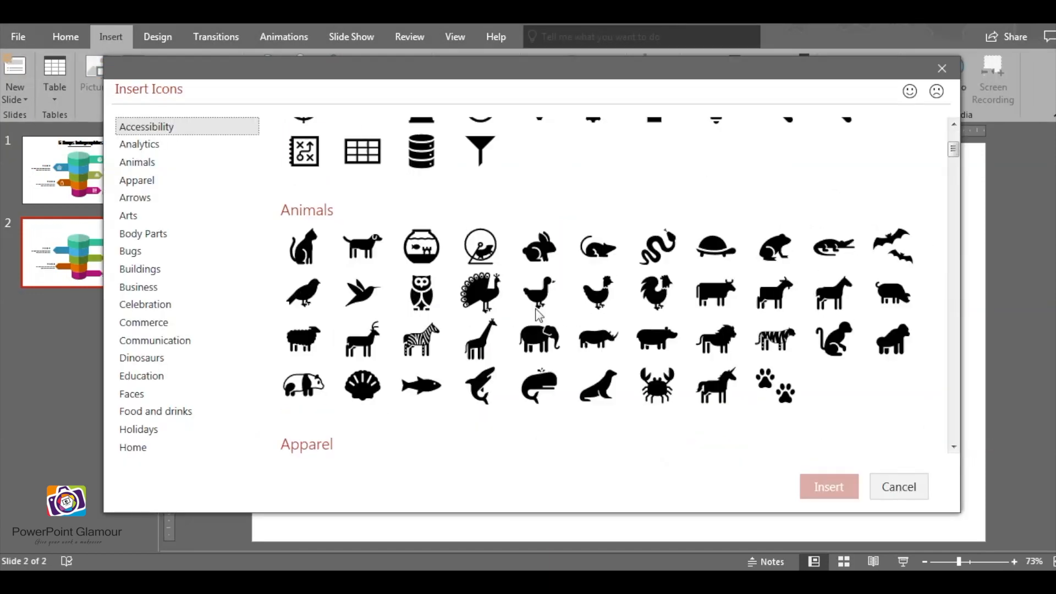
scroll(605, 275, down, 10)
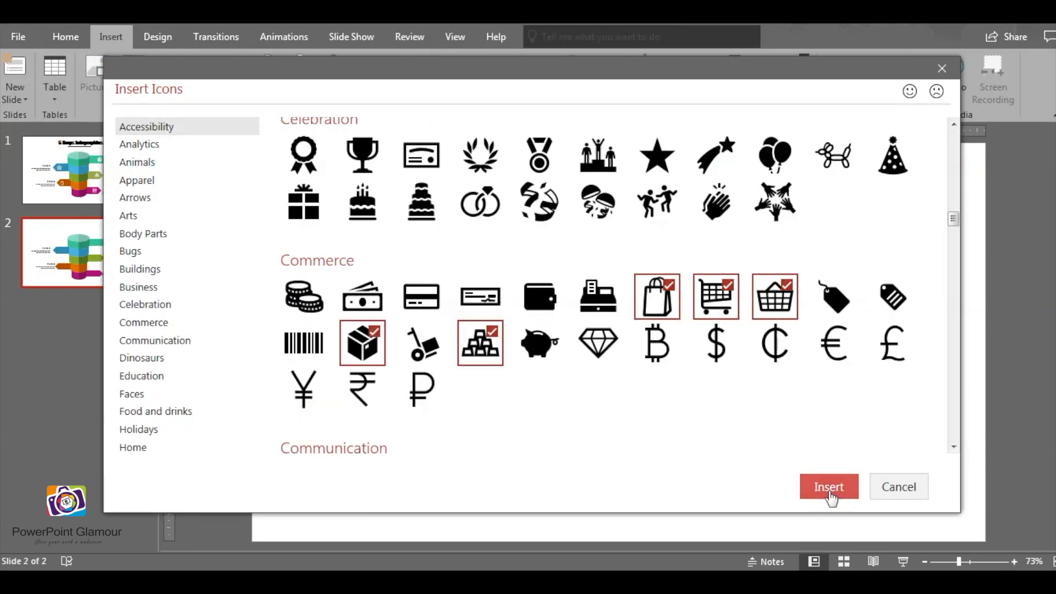
click(828, 486)
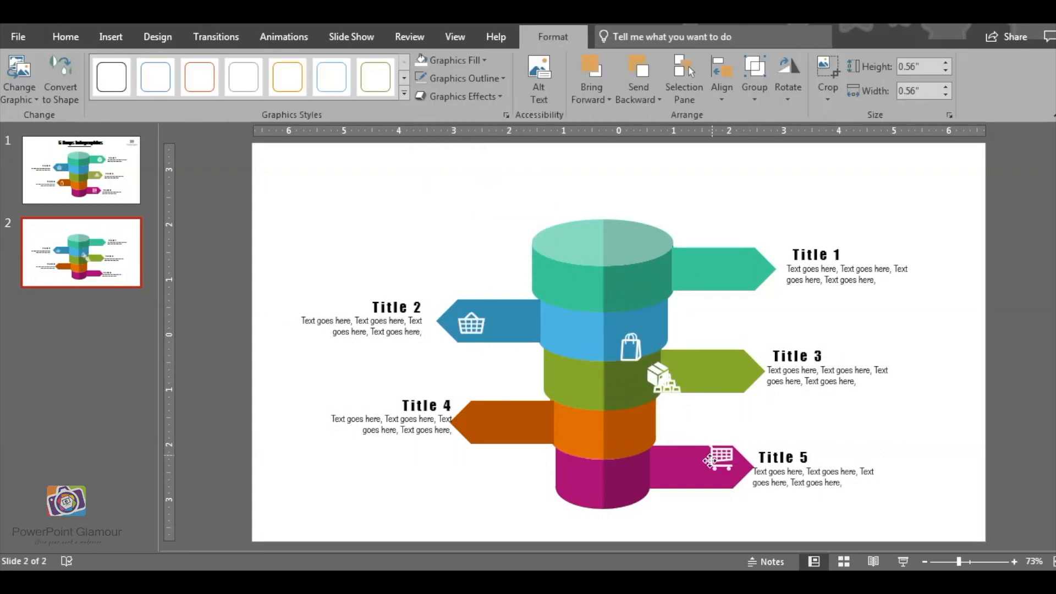
Position the cart icon on the magenta arrow, the bag on the orange and the box on the teal, and nudge the Title 4 text left
drag(710, 461, 705, 470)
drag(630, 347, 487, 425)
drag(668, 386, 740, 266)
click(410, 420)
drag(434, 390, 428, 390)
Draw a wide text box above the cylinder stack
drag(464, 165, 662, 205)
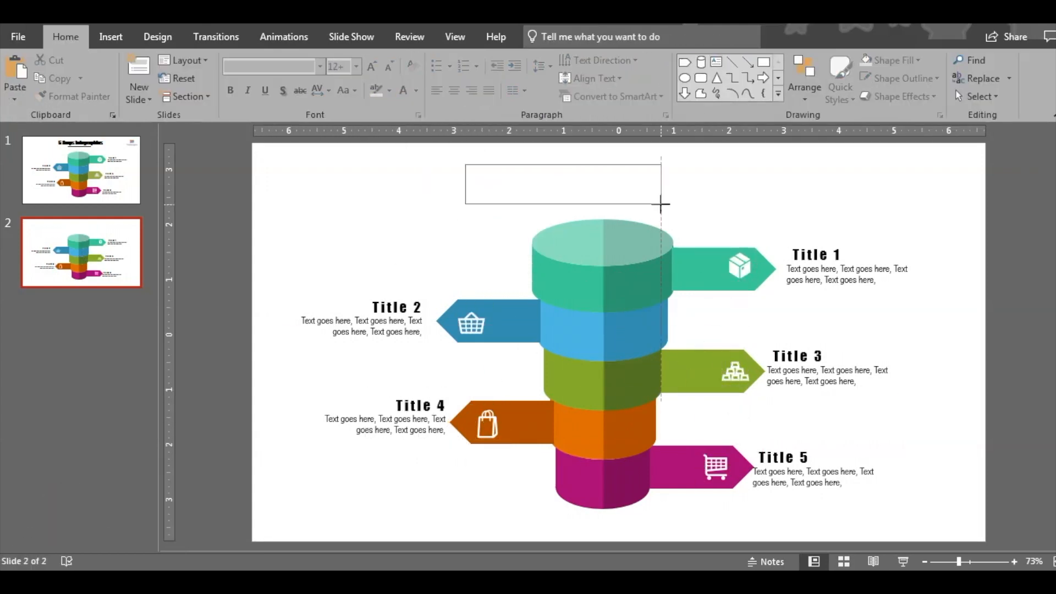